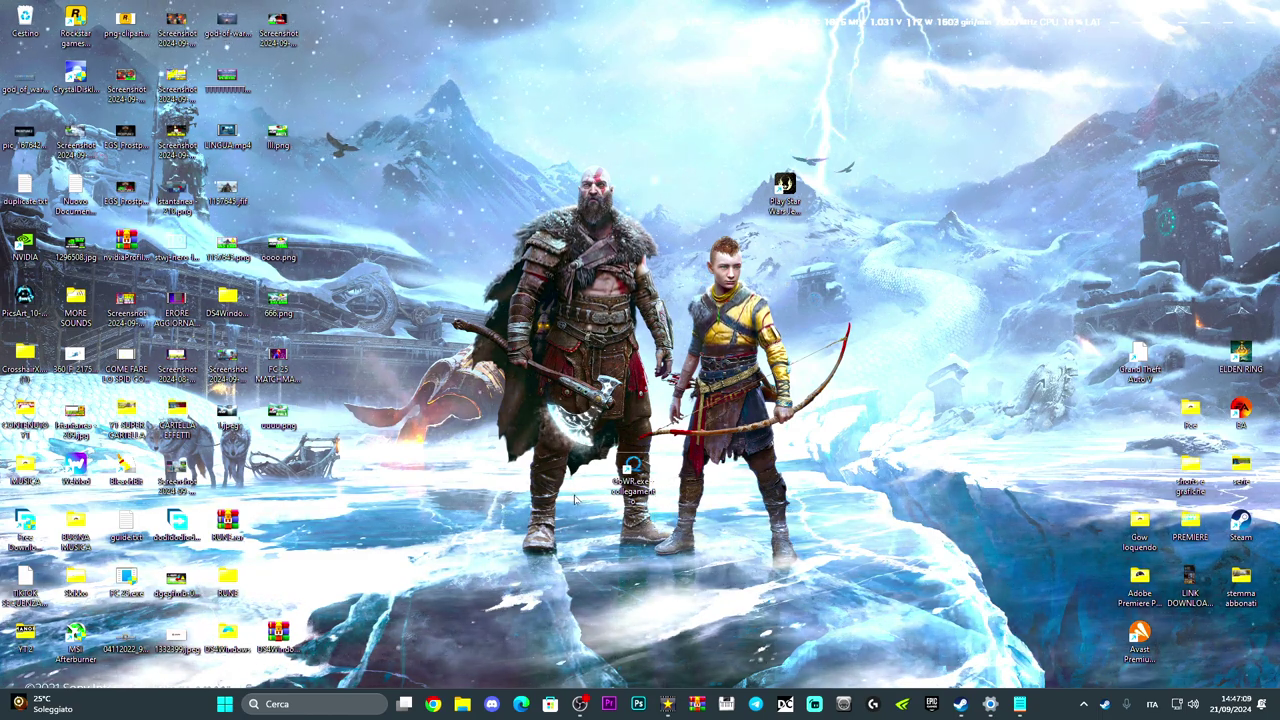
End the Blocco note task in the Windows task manager, closing the manager when done
{"action": "key", "text": "super+x"}
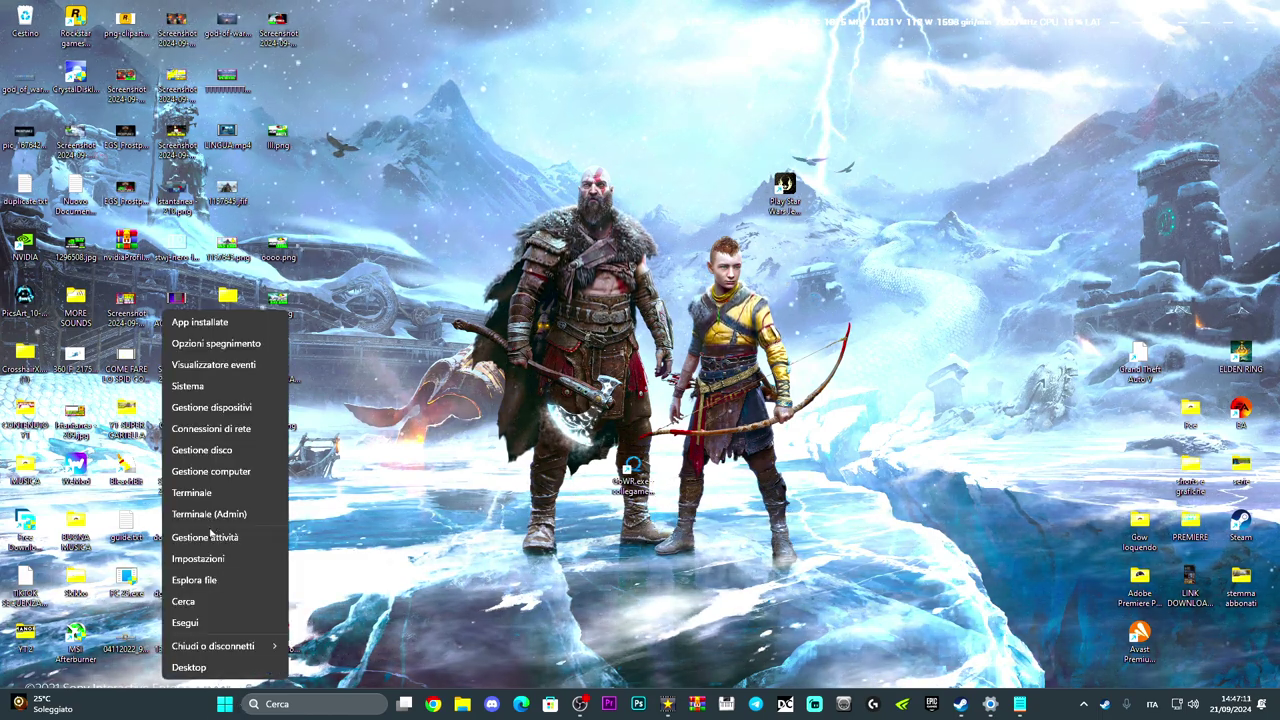
{"action": "left_click", "coordinate": [205, 540]}
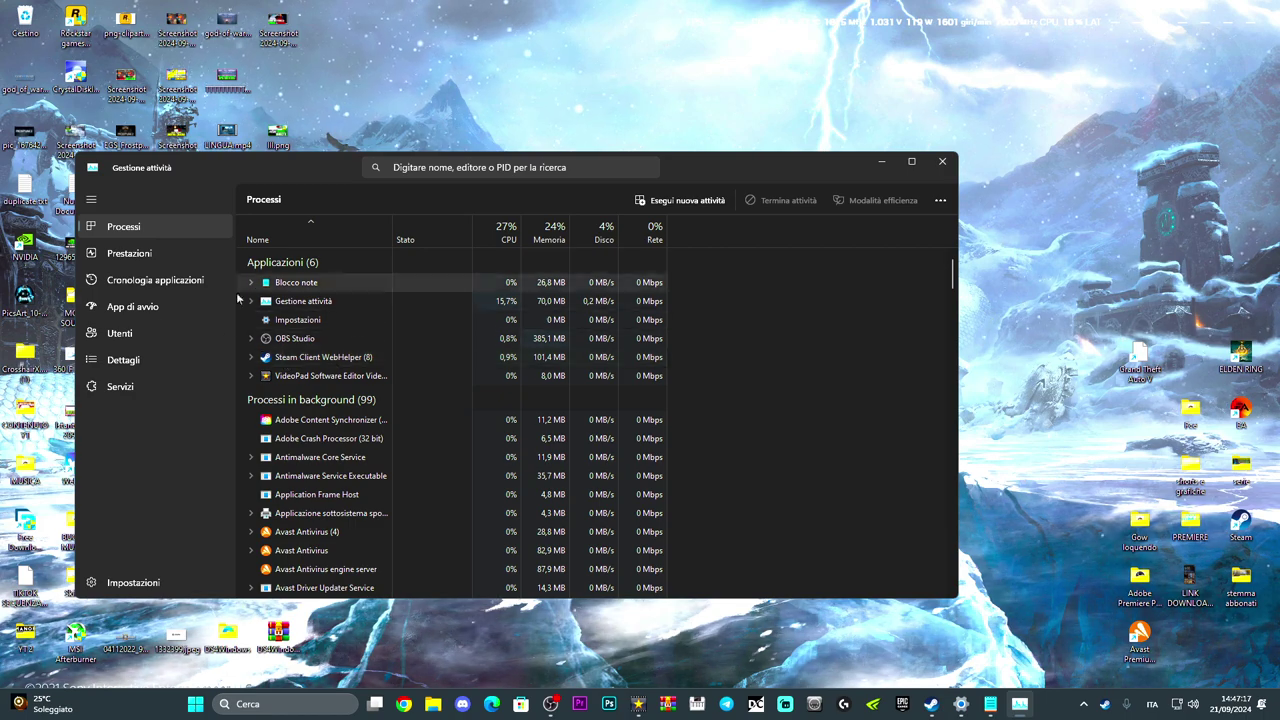
{"action": "right_click", "coordinate": [330, 283]}
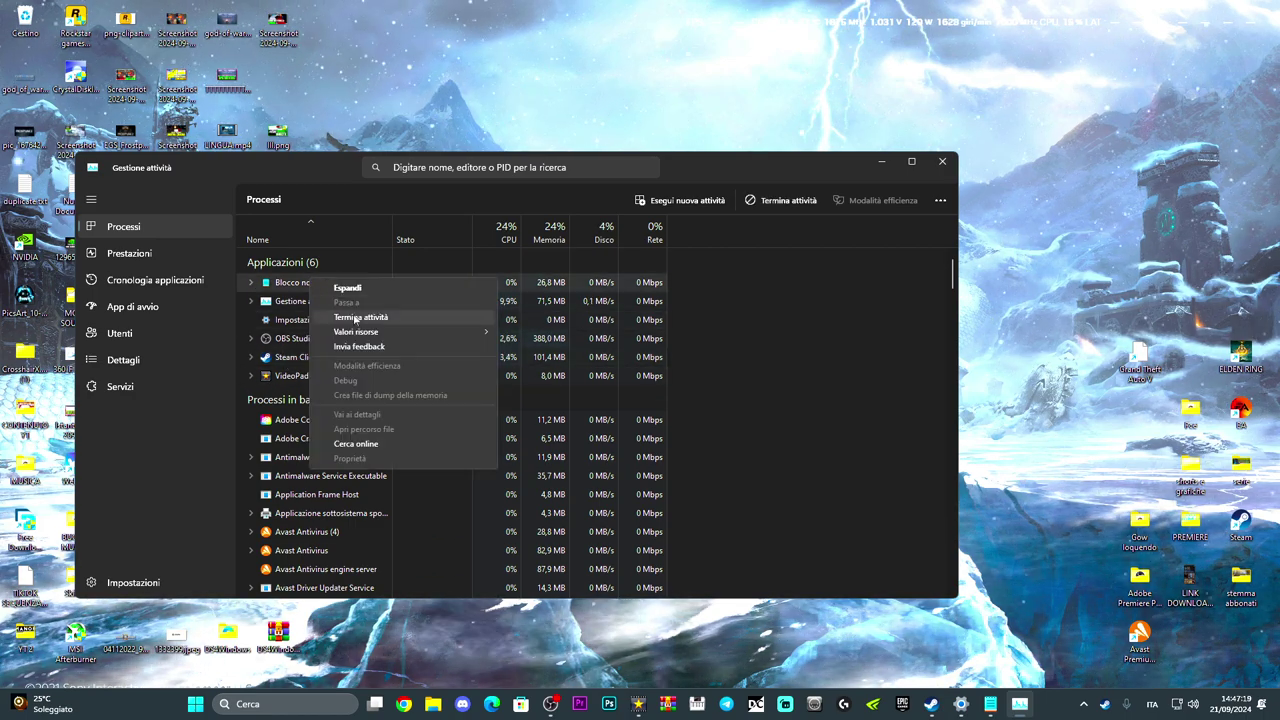
{"action": "left_click", "coordinate": [362, 317]}
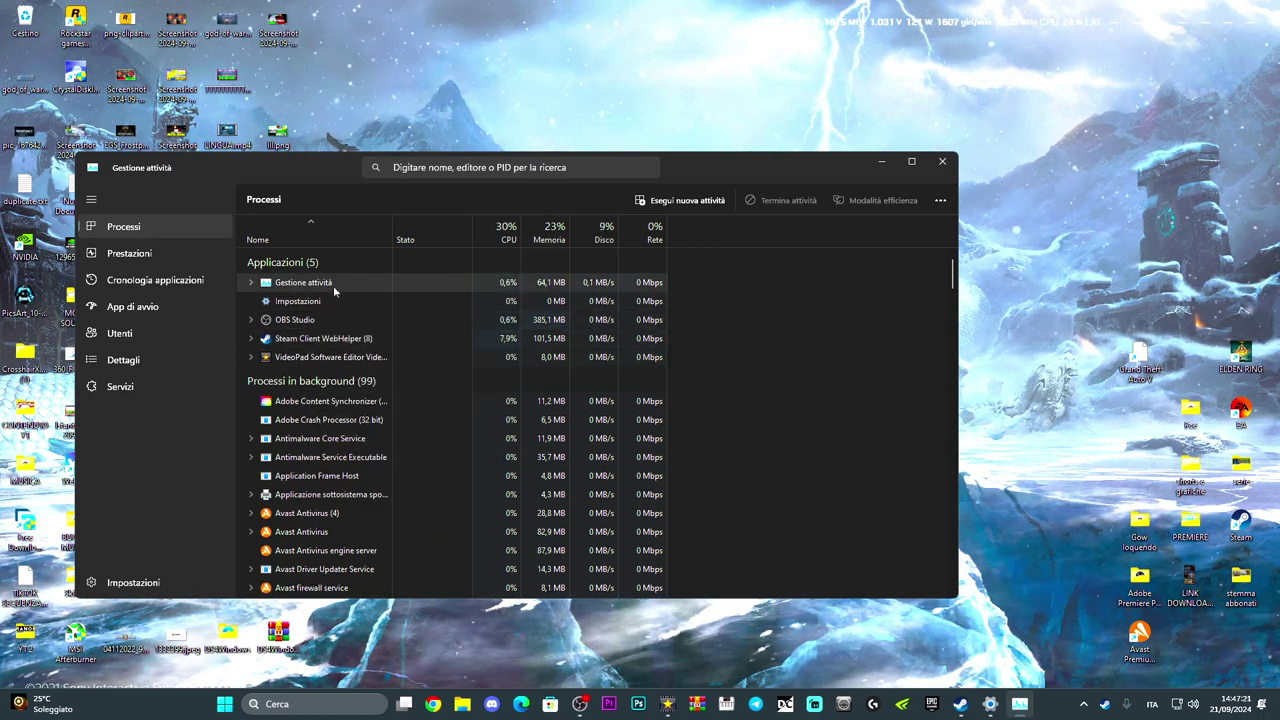
{"action": "left_click", "coordinate": [942, 161]}
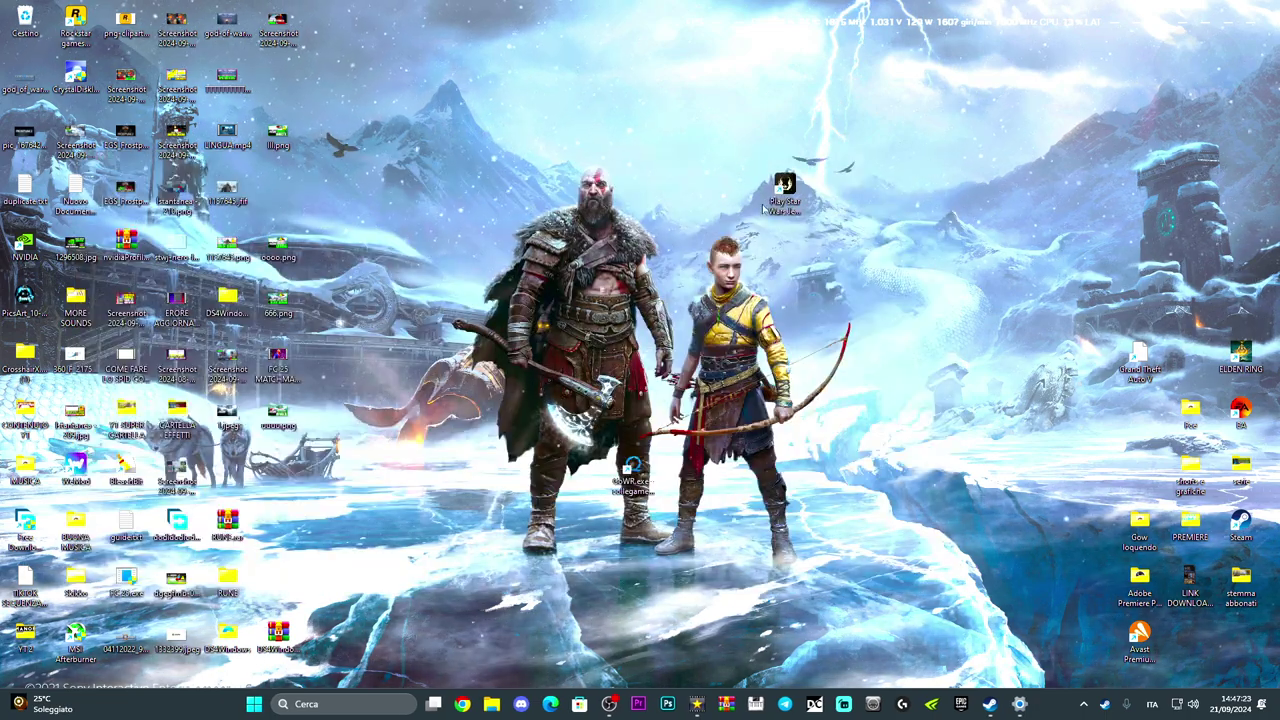
Move the GoWR.exe desktop shortcut next to the characters in the wallpaper and open its file location
{"action": "left_click_drag", "start_coordinate": [630, 468], "coordinate": [733, 362]}
{"action": "right_click", "coordinate": [733, 362]}
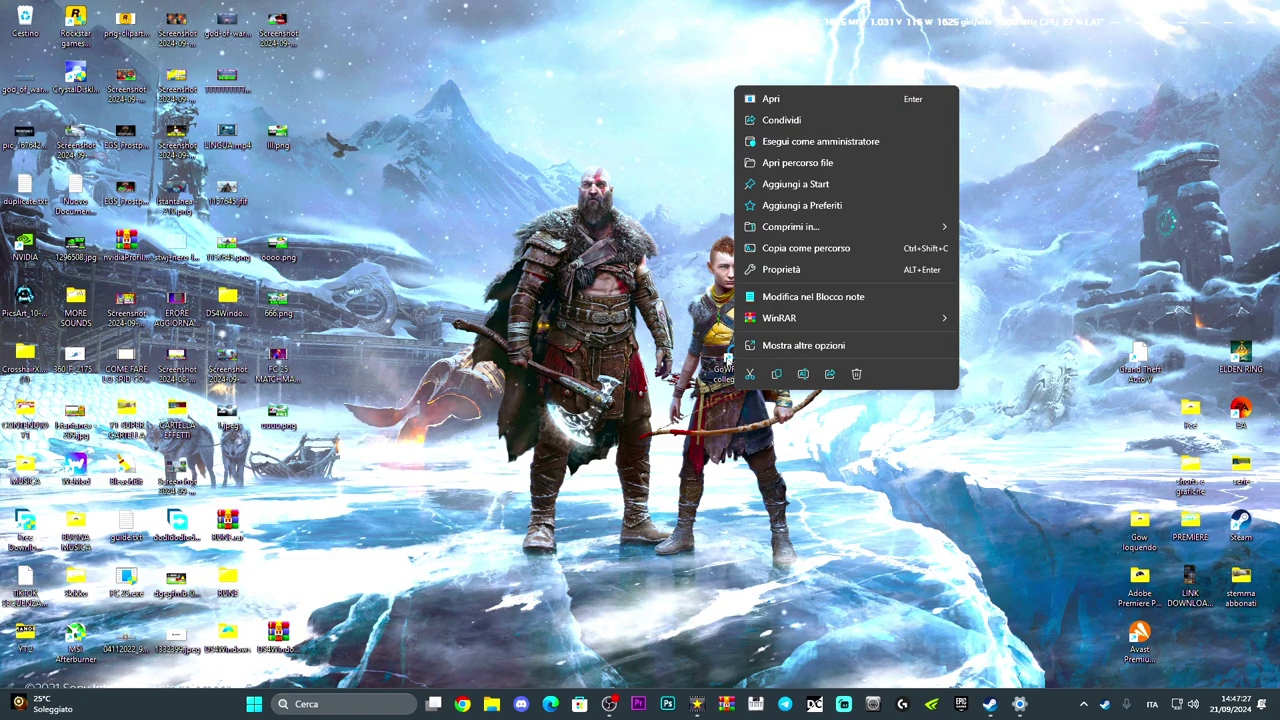
{"action": "left_click", "coordinate": [814, 166]}
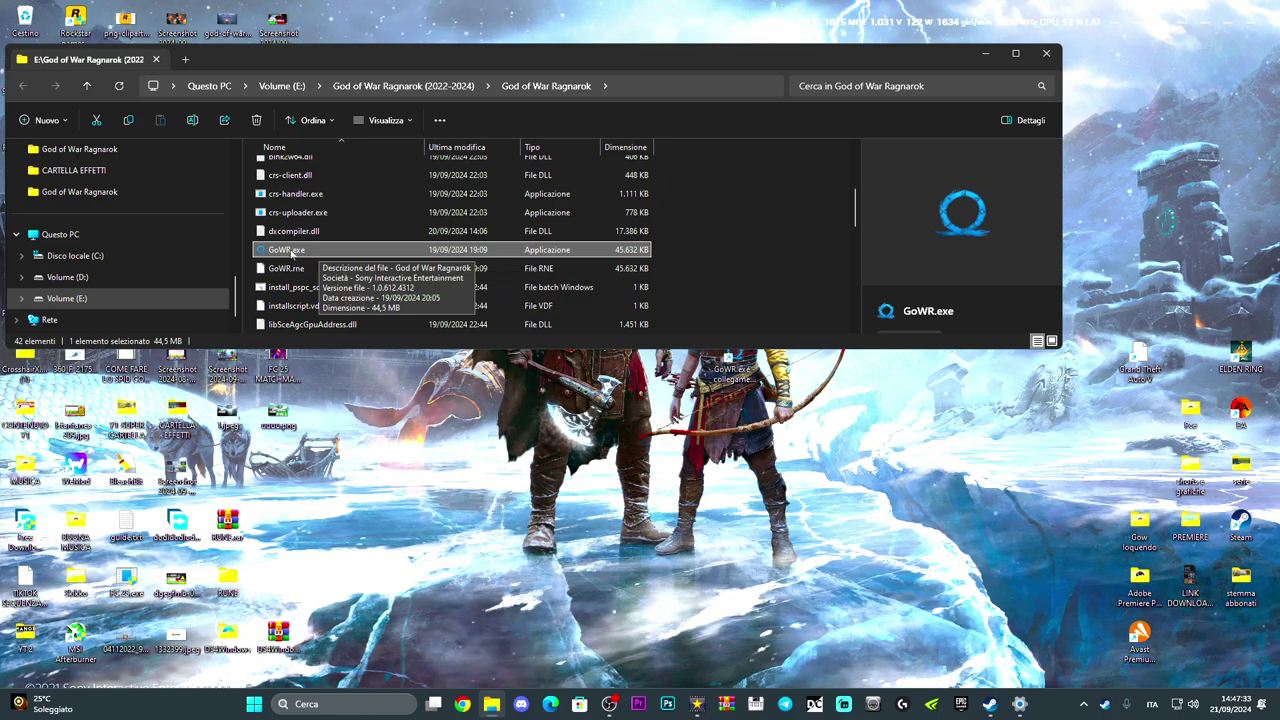
Display the compatibility properties of GoWR.exe
{"action": "right_click", "coordinate": [322, 252]}
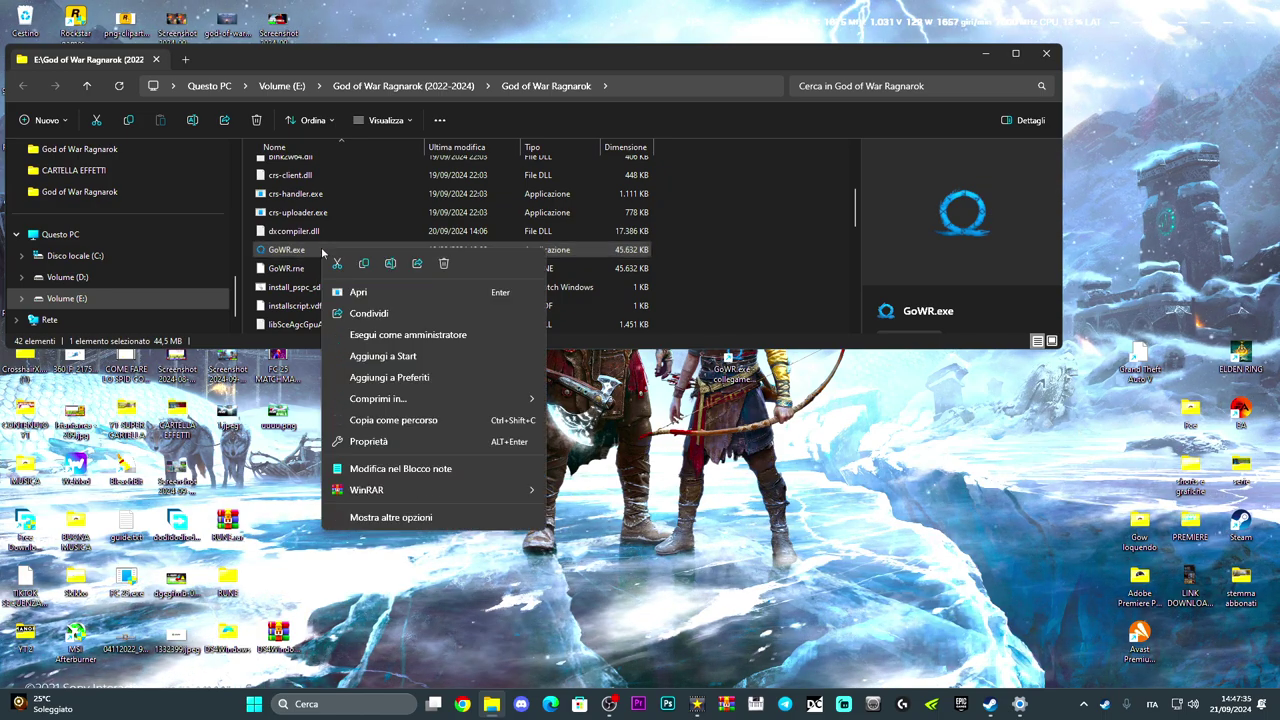
{"action": "left_click", "coordinate": [375, 518]}
{"action": "left_click", "coordinate": [368, 609]}
{"action": "left_click_drag", "start_coordinate": [457, 251], "coordinate": [636, 251]}
{"action": "left_click", "coordinate": [636, 280]}
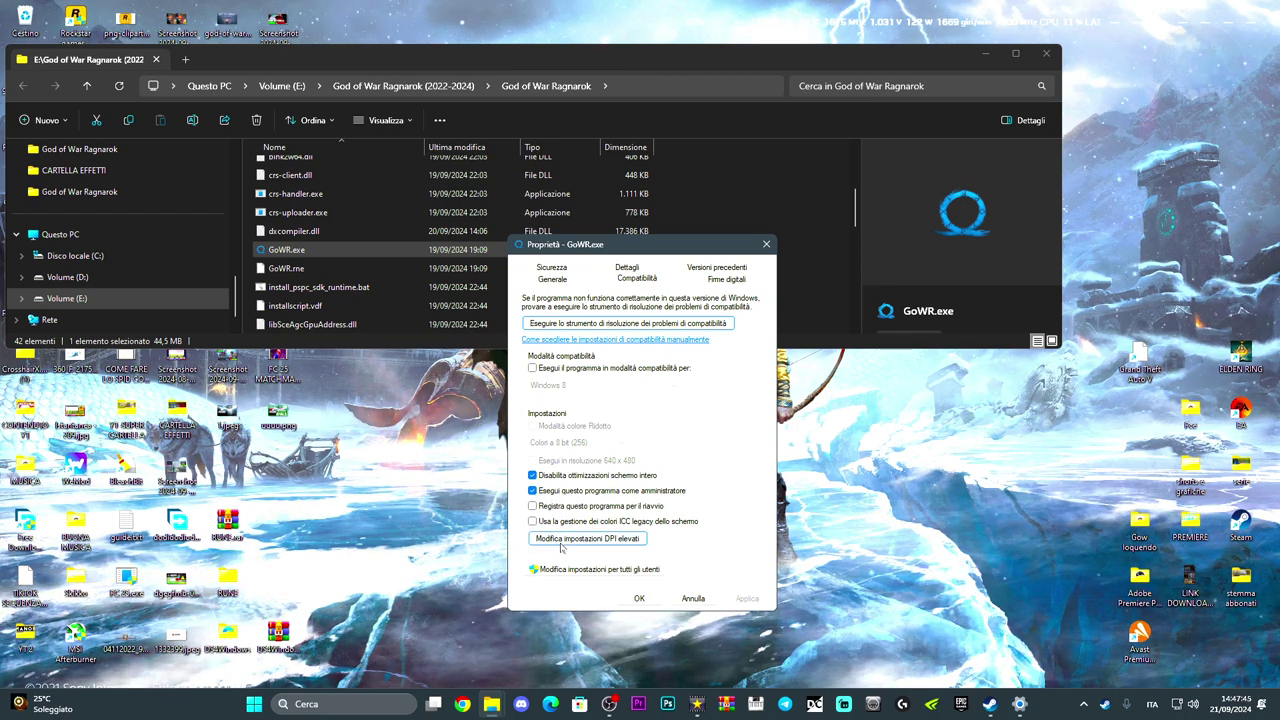
Override GoWR.exe's high DPI scaling behaviour with Sistema (avanzato) and apply the change
{"action": "left_click", "coordinate": [565, 539]}
{"action": "left_click_drag", "start_coordinate": [662, 312], "coordinate": [866, 291]}
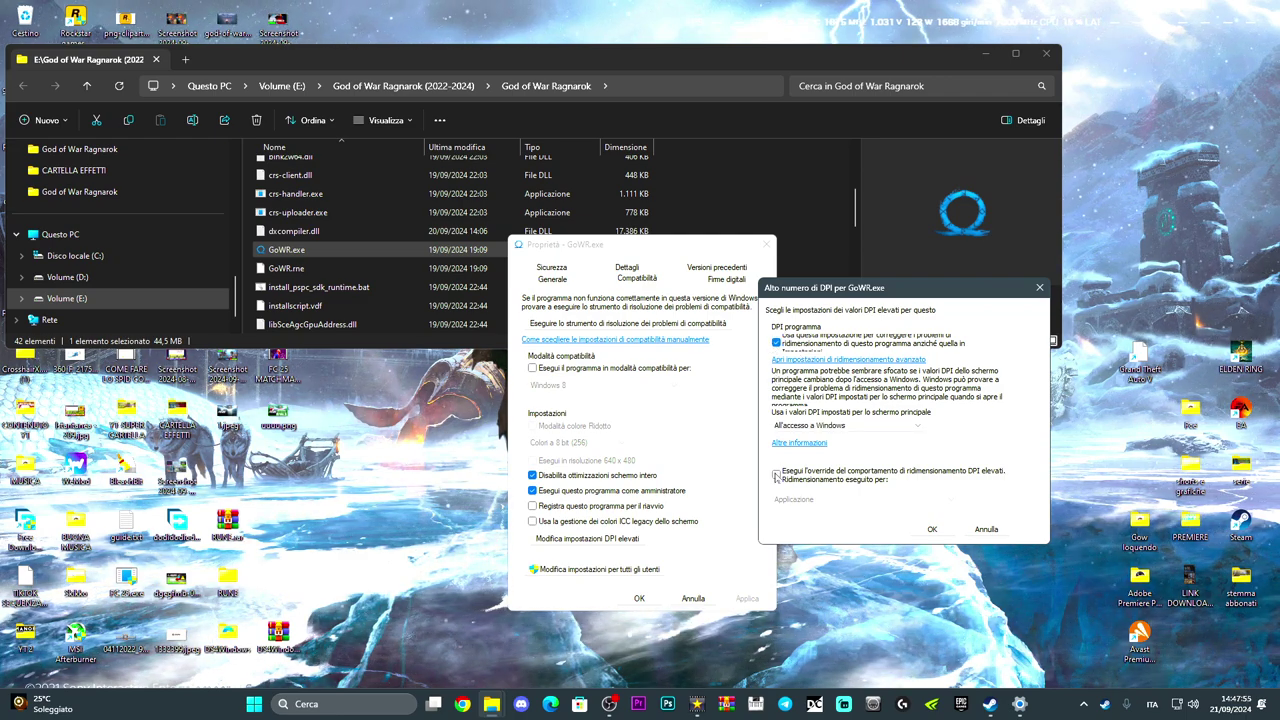
{"action": "left_click", "coordinate": [800, 499]}
{"action": "left_click", "coordinate": [807, 509]}
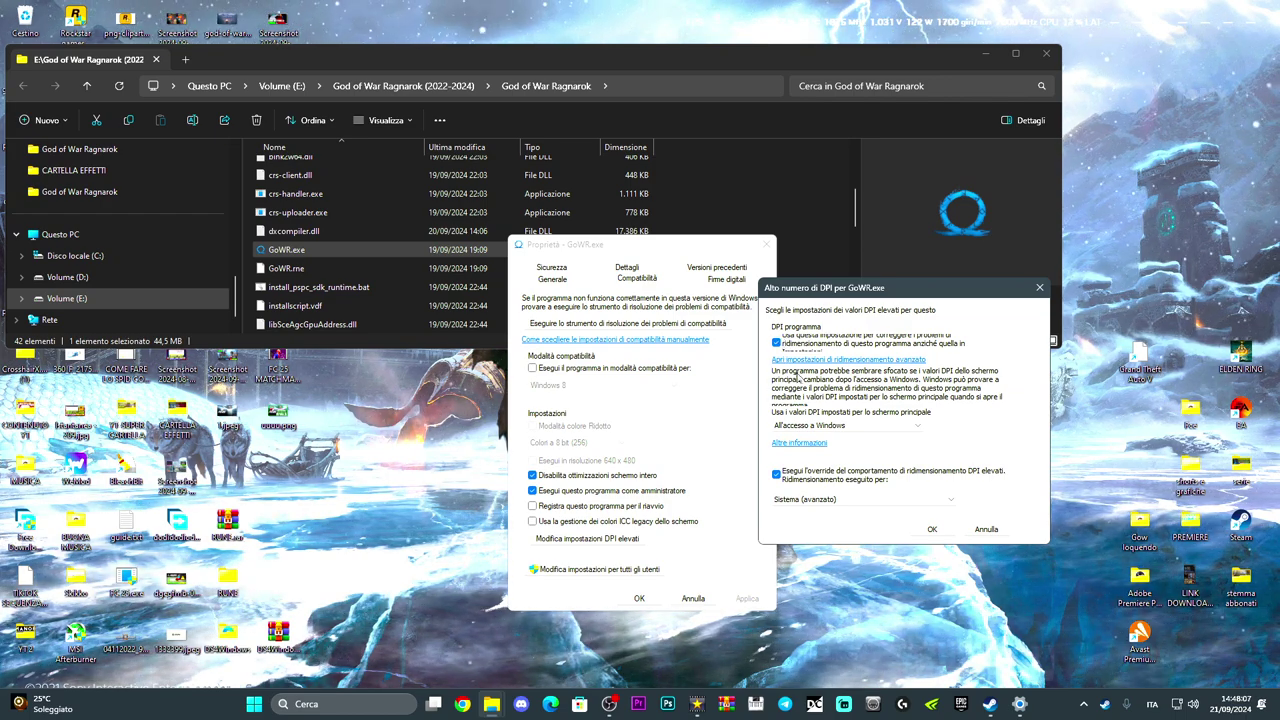
{"action": "left_click", "coordinate": [932, 530]}
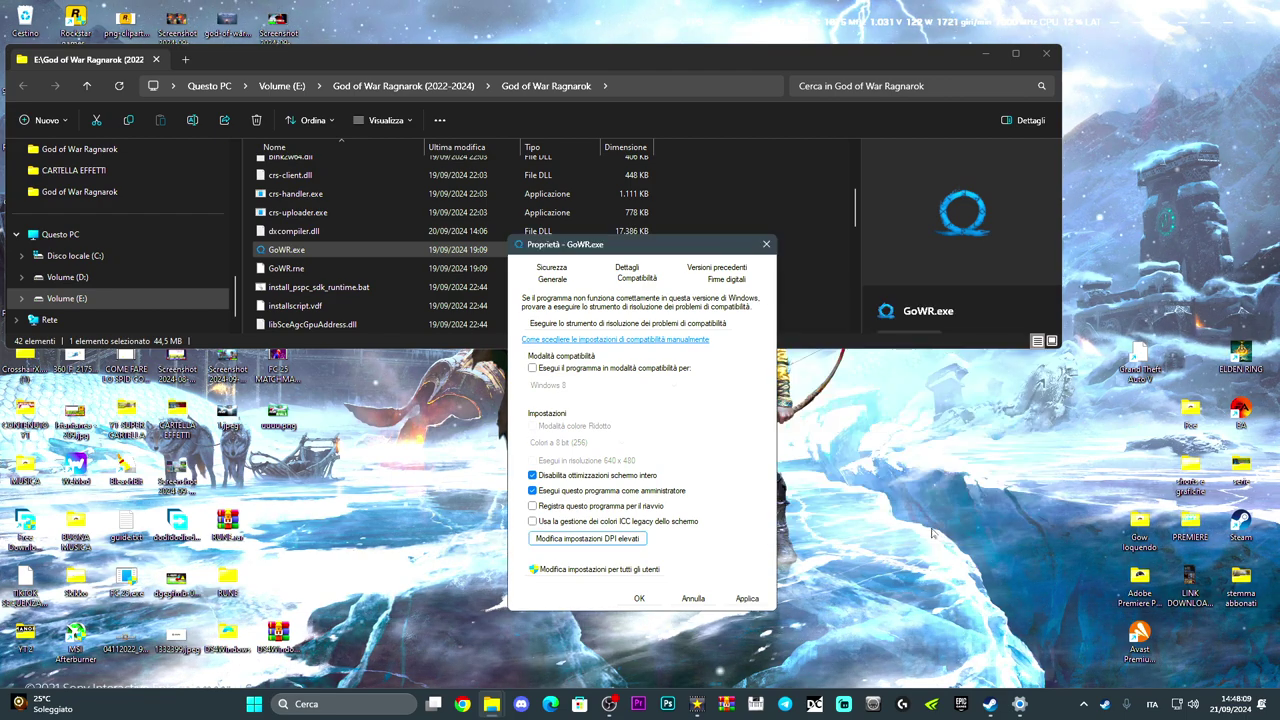
{"action": "left_click", "coordinate": [741, 599]}
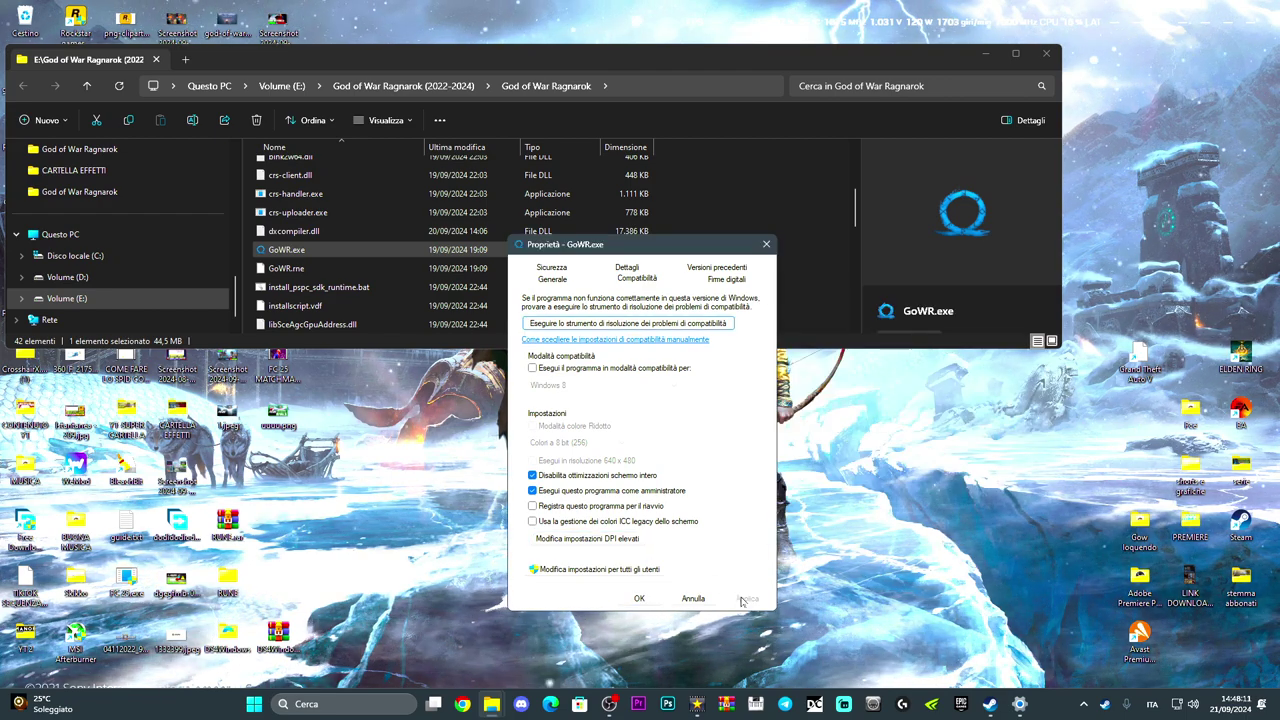
Try Windows 7 and Windows 8 compatibility modes for GoWR.exe, and switch compatibility mode off again
{"action": "left_click", "coordinate": [533, 368]}
{"action": "left_click", "coordinate": [577, 386]}
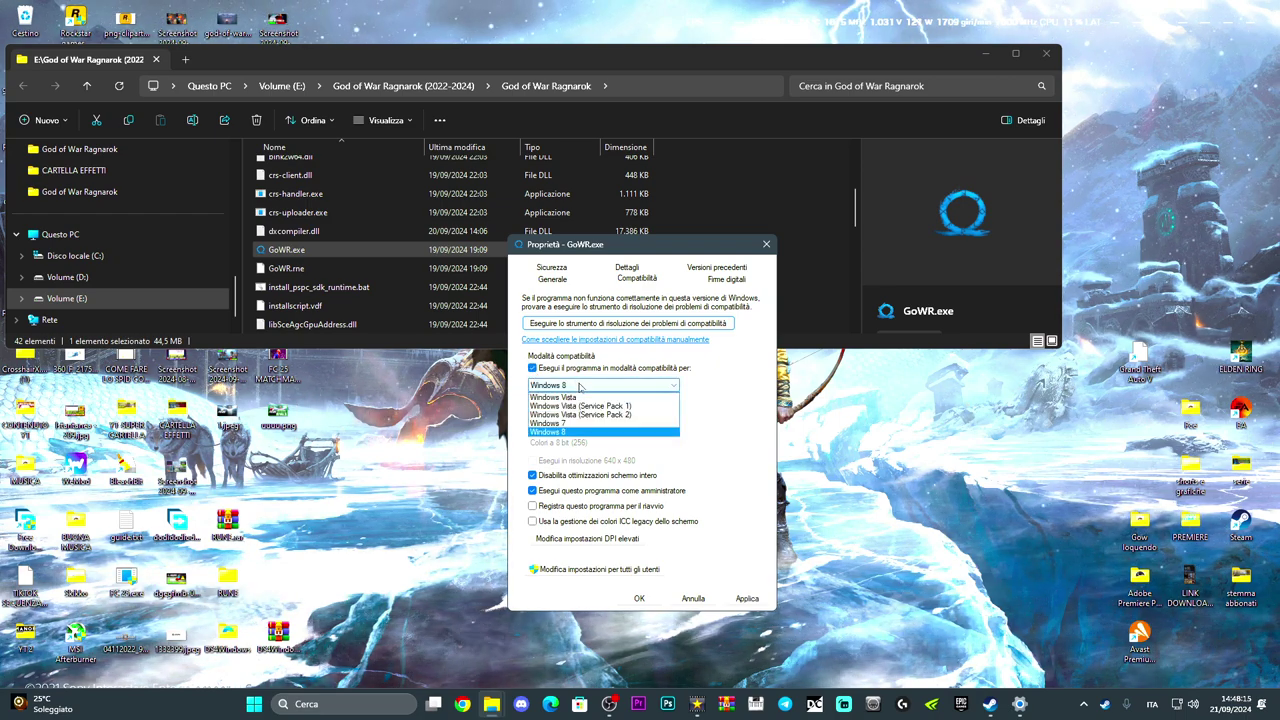
{"action": "left_click", "coordinate": [555, 424]}
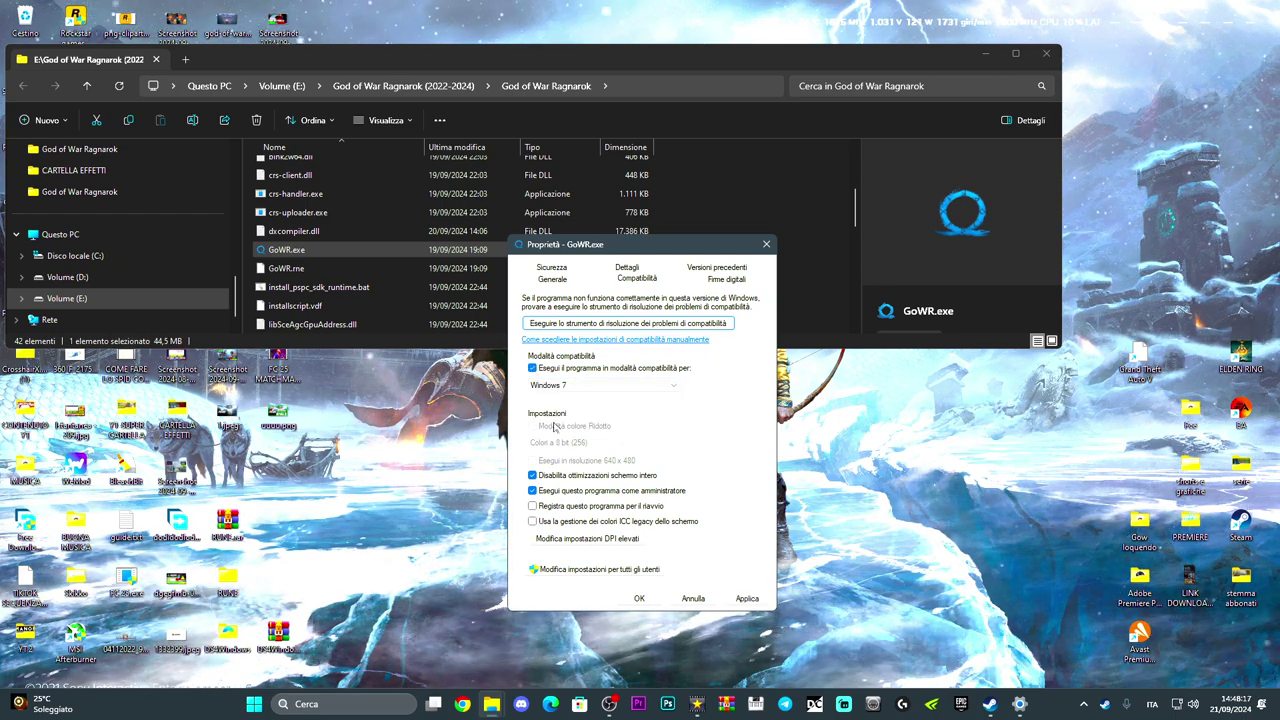
{"action": "left_click", "coordinate": [568, 388]}
{"action": "left_click", "coordinate": [556, 432]}
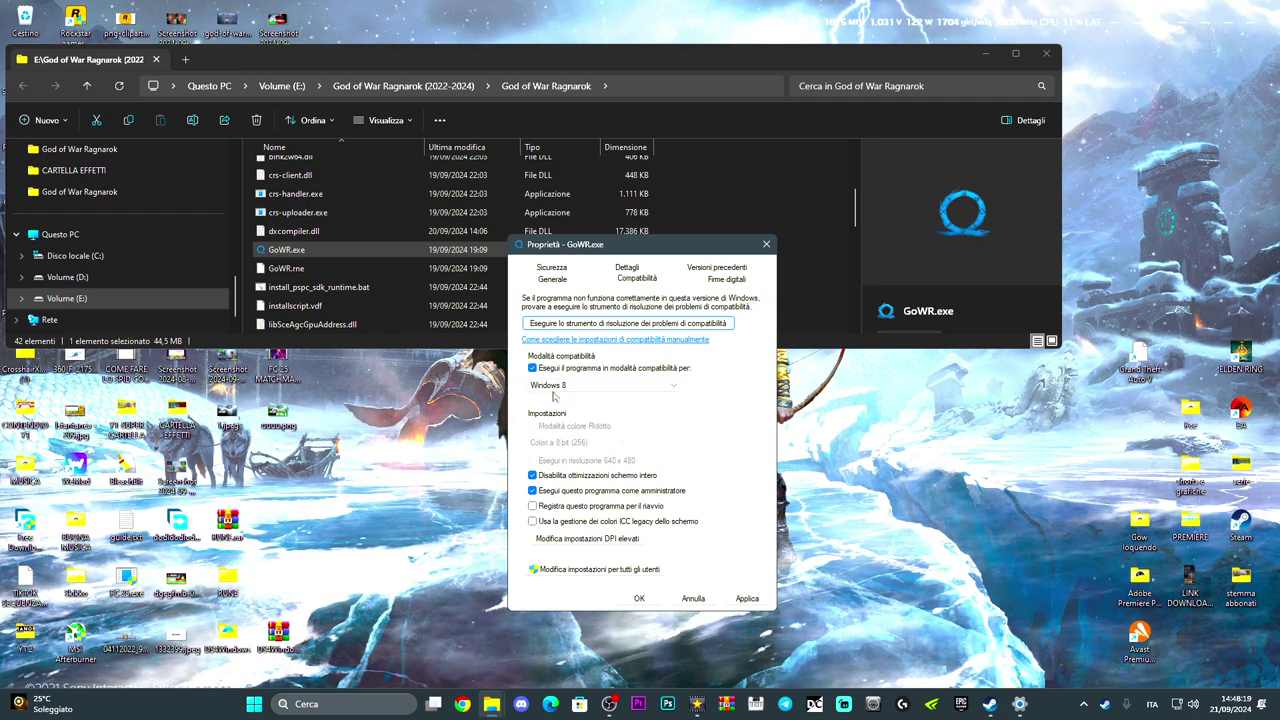
{"action": "left_click", "coordinate": [533, 368]}
{"action": "left_click", "coordinate": [747, 598]}
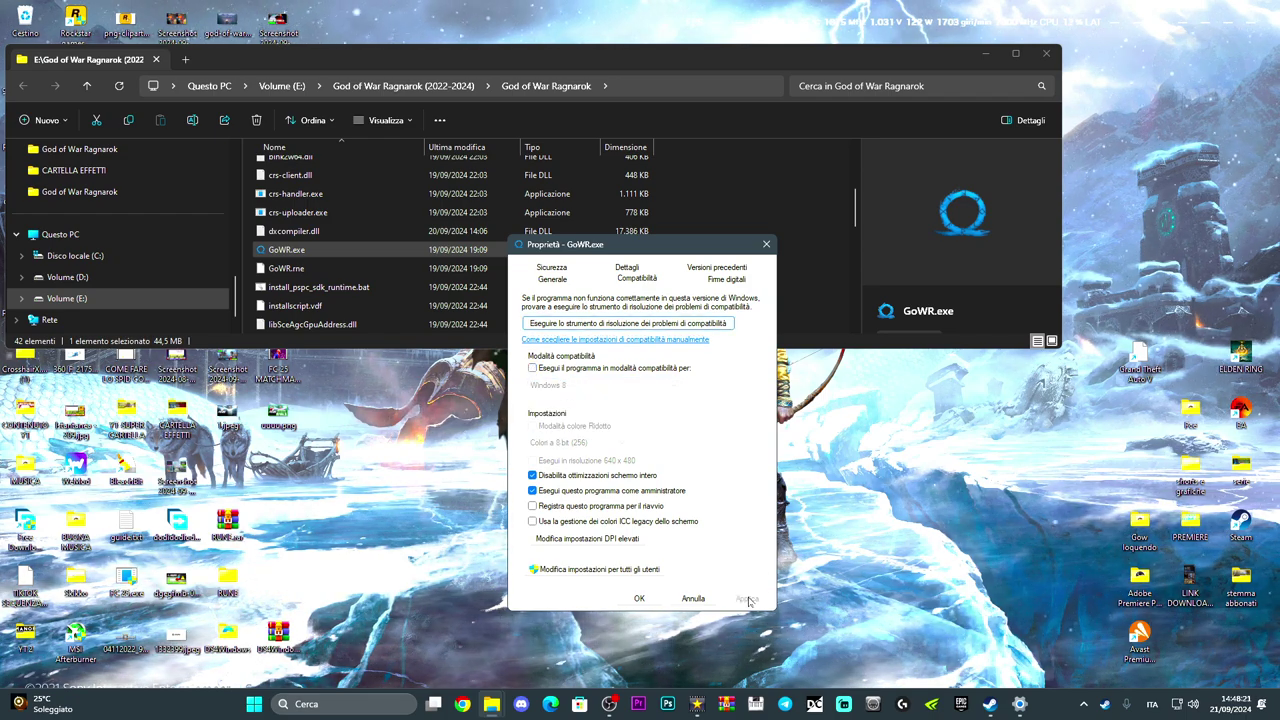
Accept the GoWR.exe properties and minimise the game folder window
{"action": "left_click", "coordinate": [639, 598]}
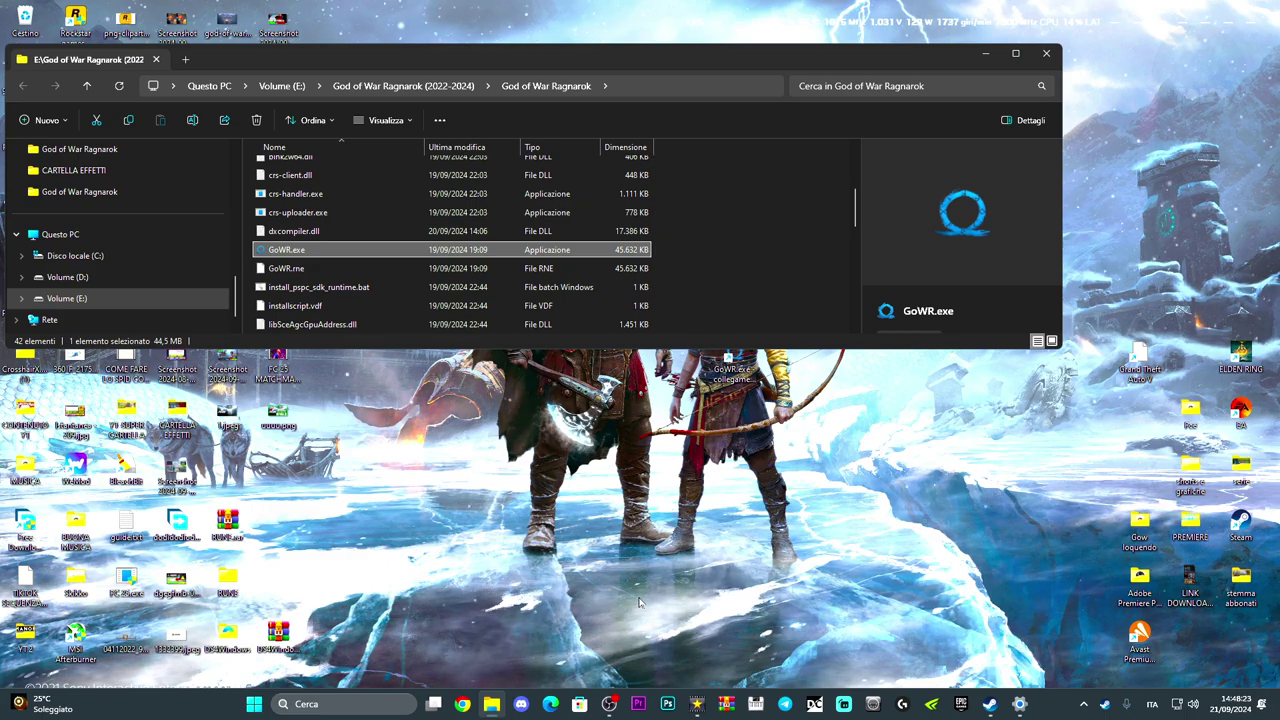
{"action": "left_click", "coordinate": [985, 53]}
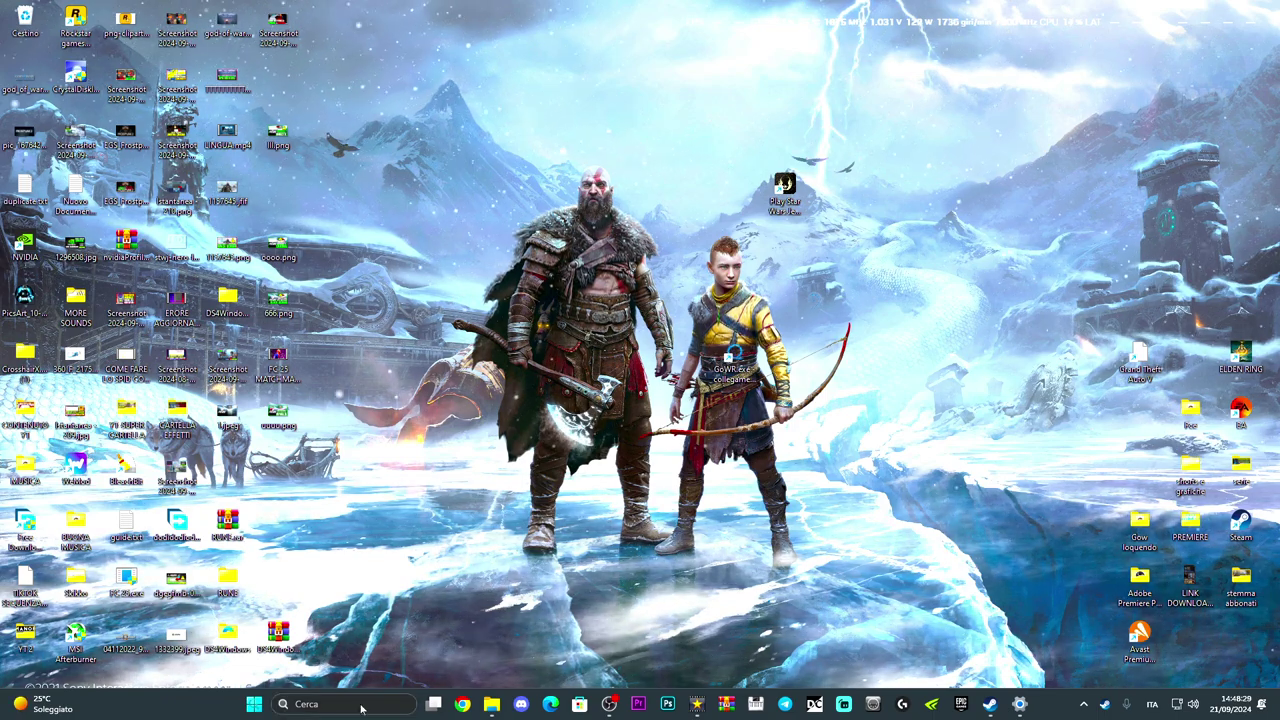
Launch the NVIDIA app and check for graphics driver updates
{"action": "mouse_move", "coordinate": [350, 704]}
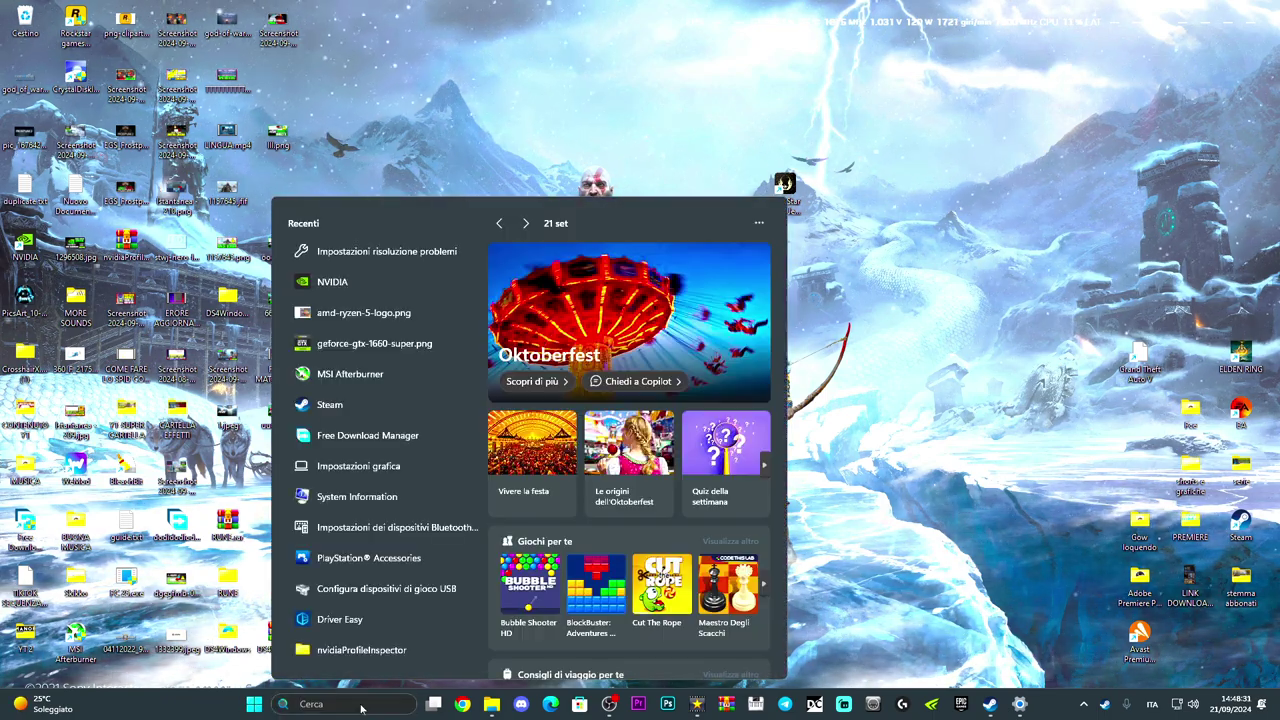
{"action": "left_click", "coordinate": [361, 708]}
{"action": "type", "text": "NVIDIA"}
{"action": "key", "text": "Return"}
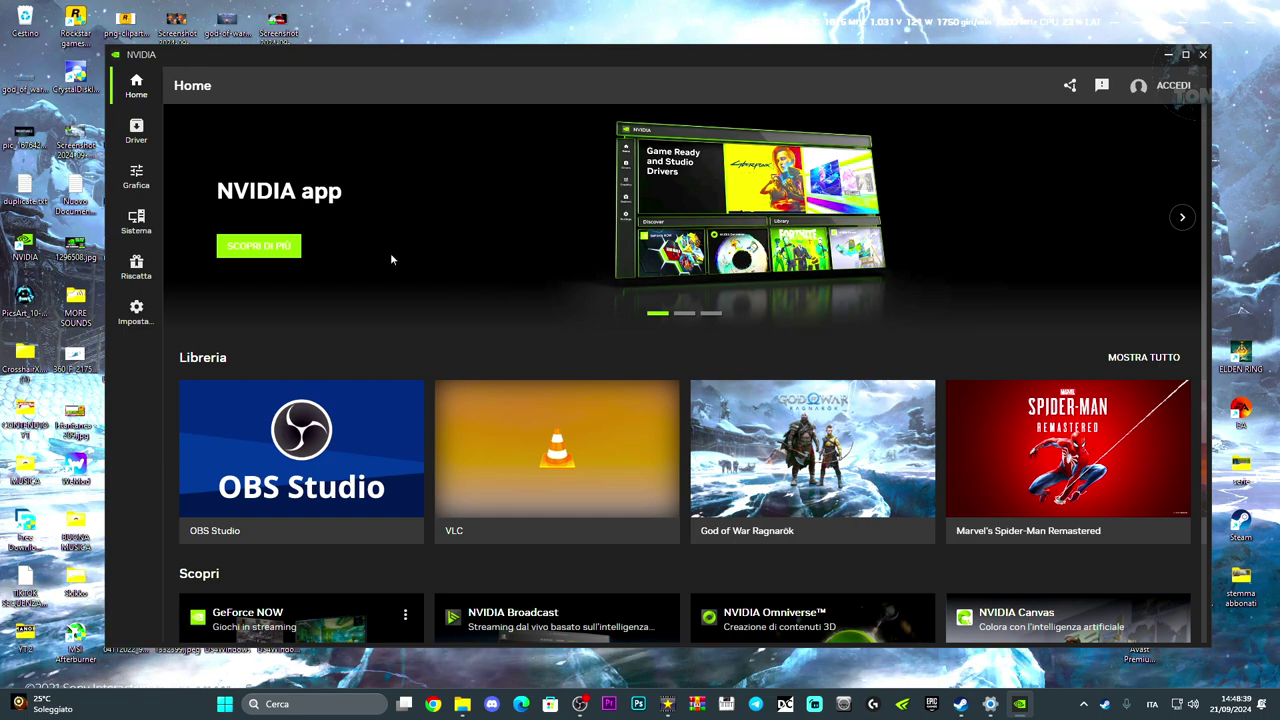
{"action": "left_click", "coordinate": [136, 180]}
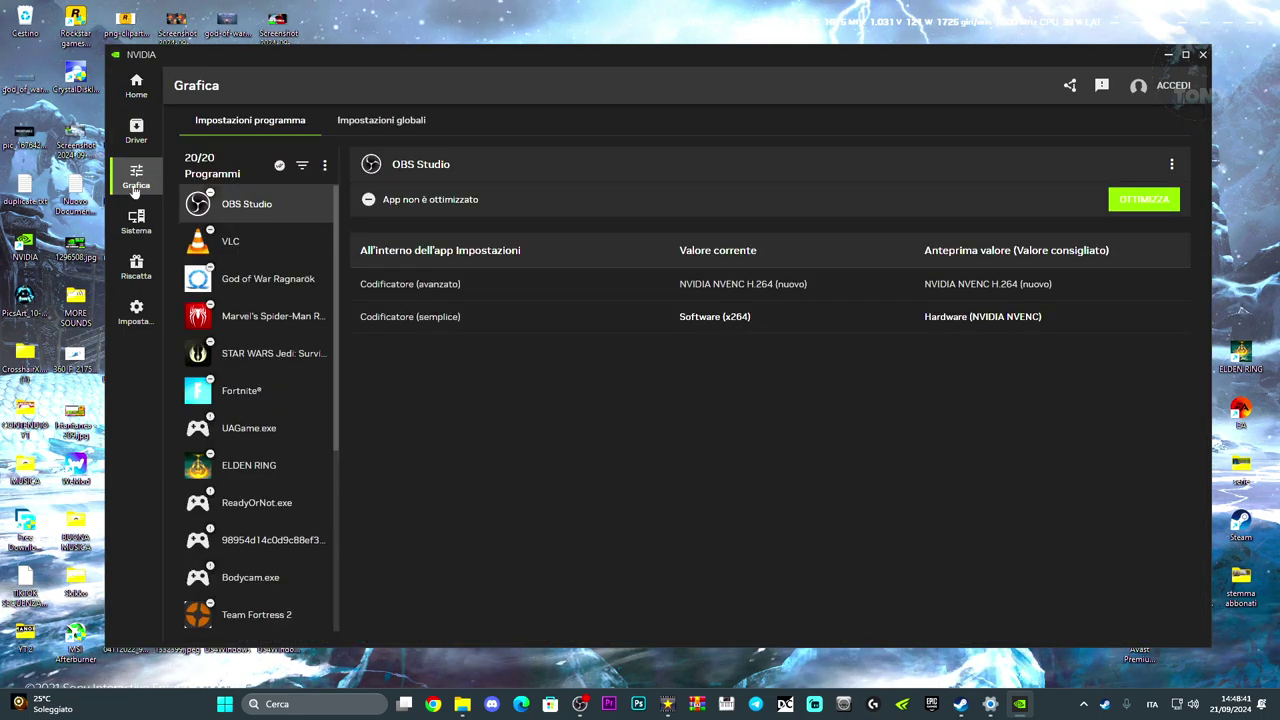
{"action": "left_click", "coordinate": [158, 140]}
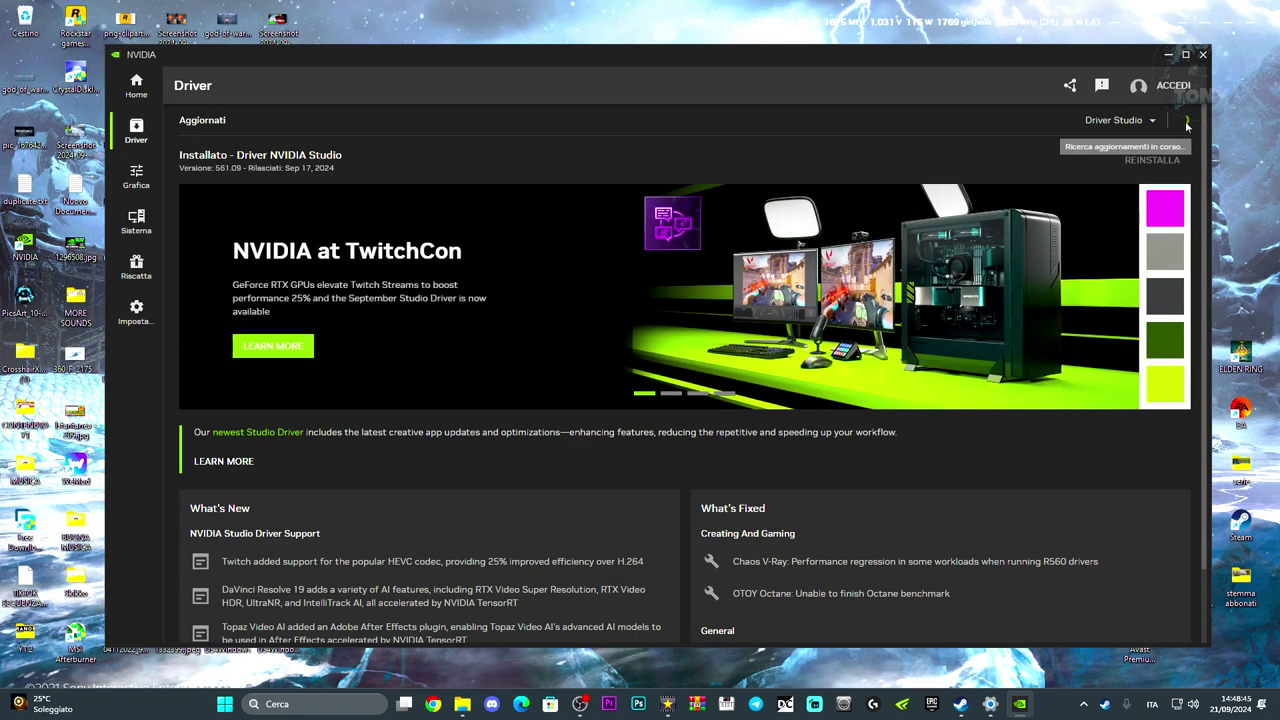
{"action": "left_click", "coordinate": [1183, 121]}
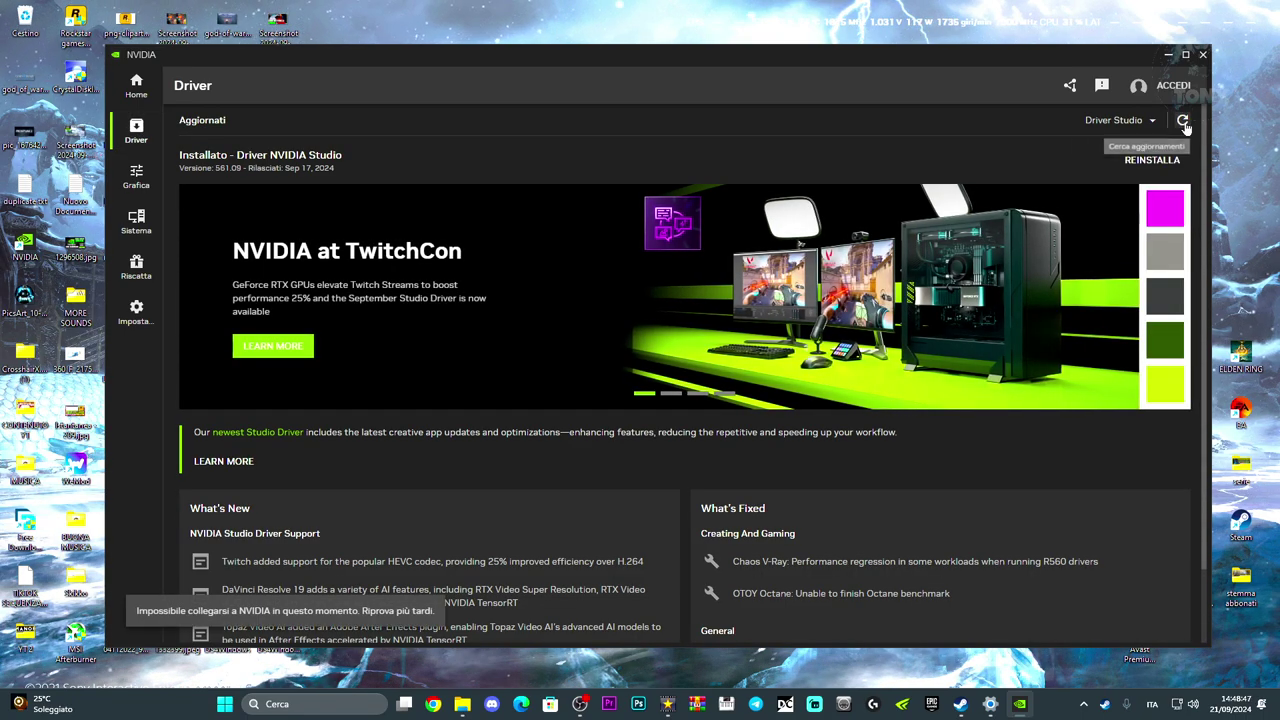
Switch the driver type to Driver Game Ready and minimise the NVIDIA app
{"action": "left_click_drag", "start_coordinate": [1100, 68], "coordinate": [1068, 65]}
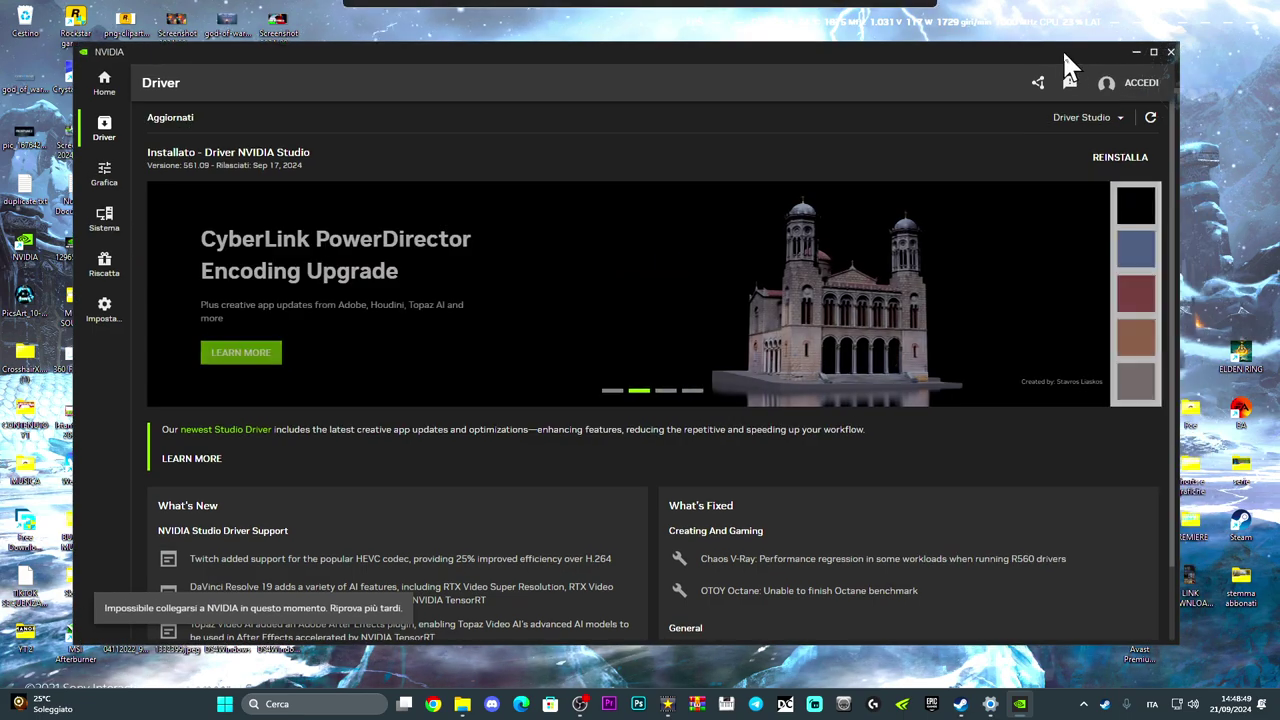
{"action": "left_click", "coordinate": [1085, 117]}
{"action": "left_click", "coordinate": [1023, 160]}
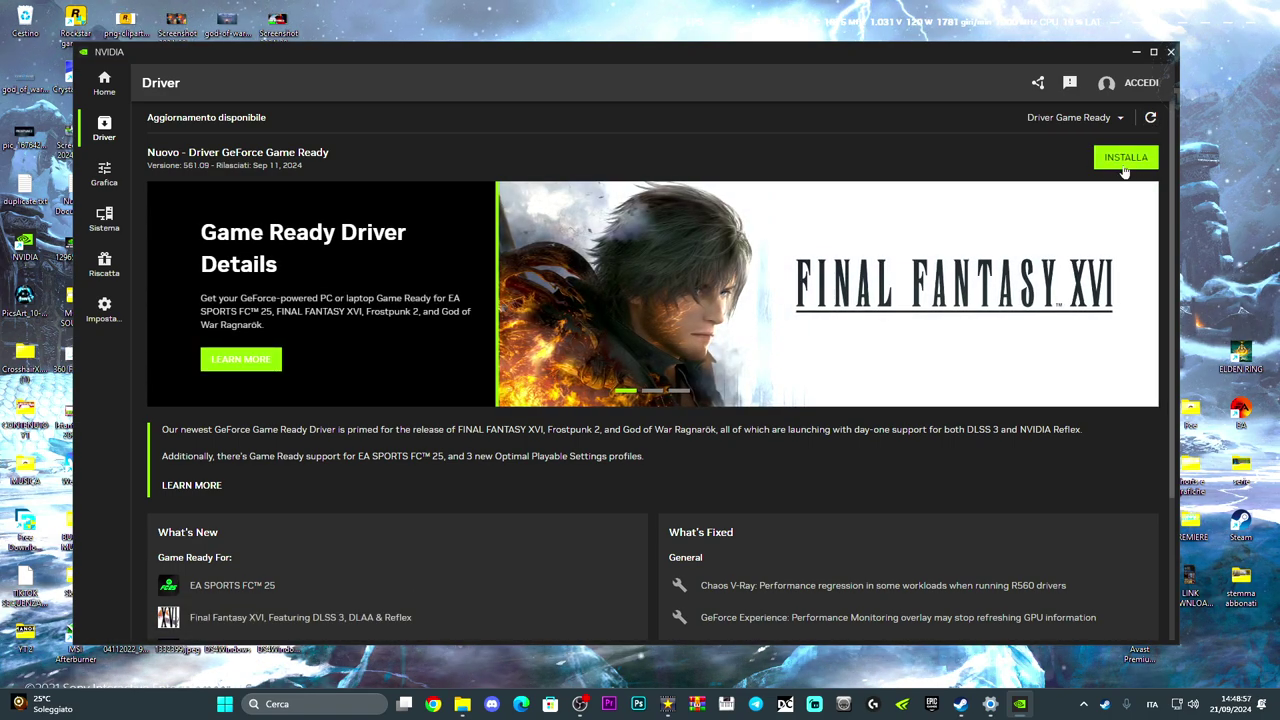
{"action": "left_click", "coordinate": [1137, 54]}
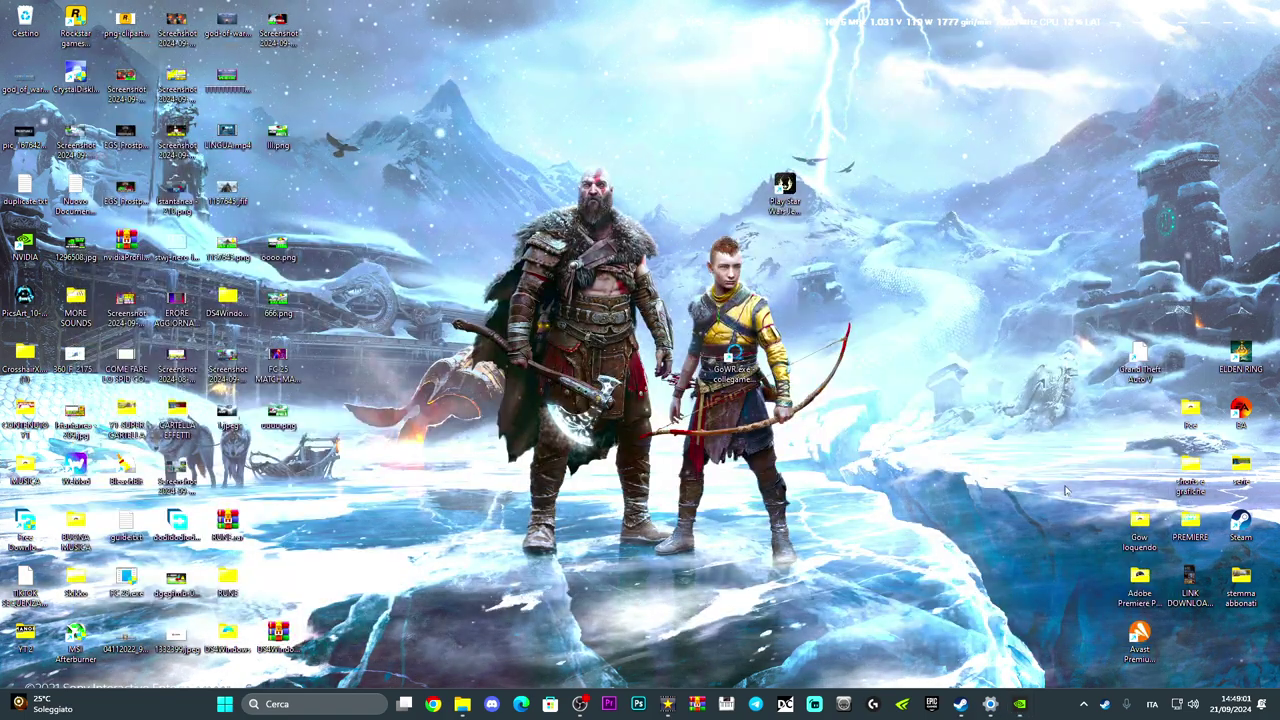
Switch to the NVIDIA Control Panel and show the program-specific 3D settings
{"action": "left_click", "coordinate": [1084, 704]}
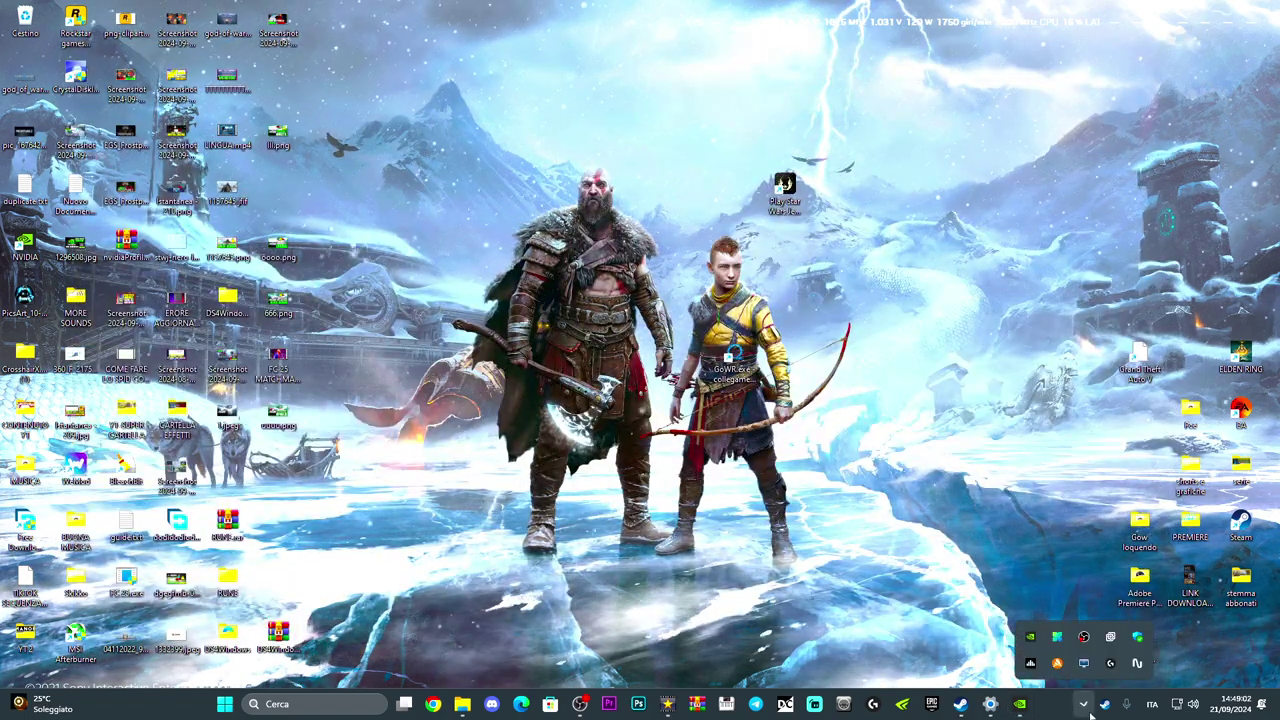
{"action": "right_click", "coordinate": [1031, 638]}
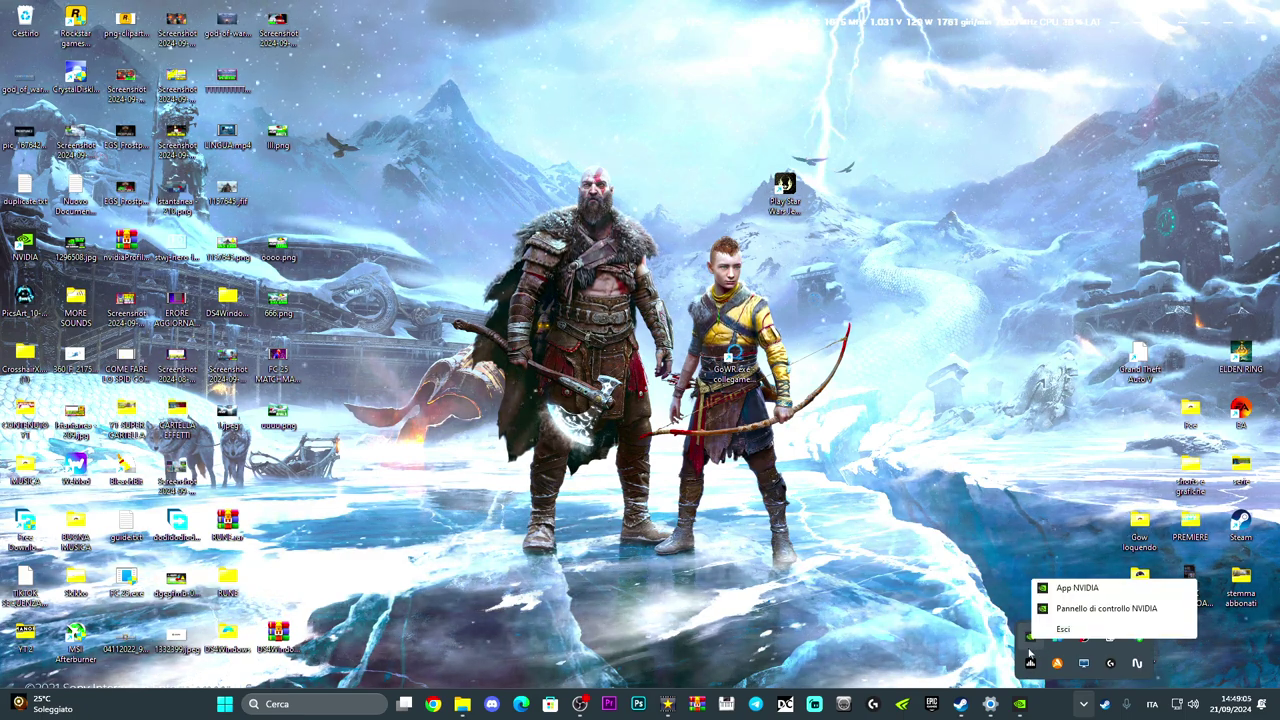
{"action": "left_click", "coordinate": [1113, 612]}
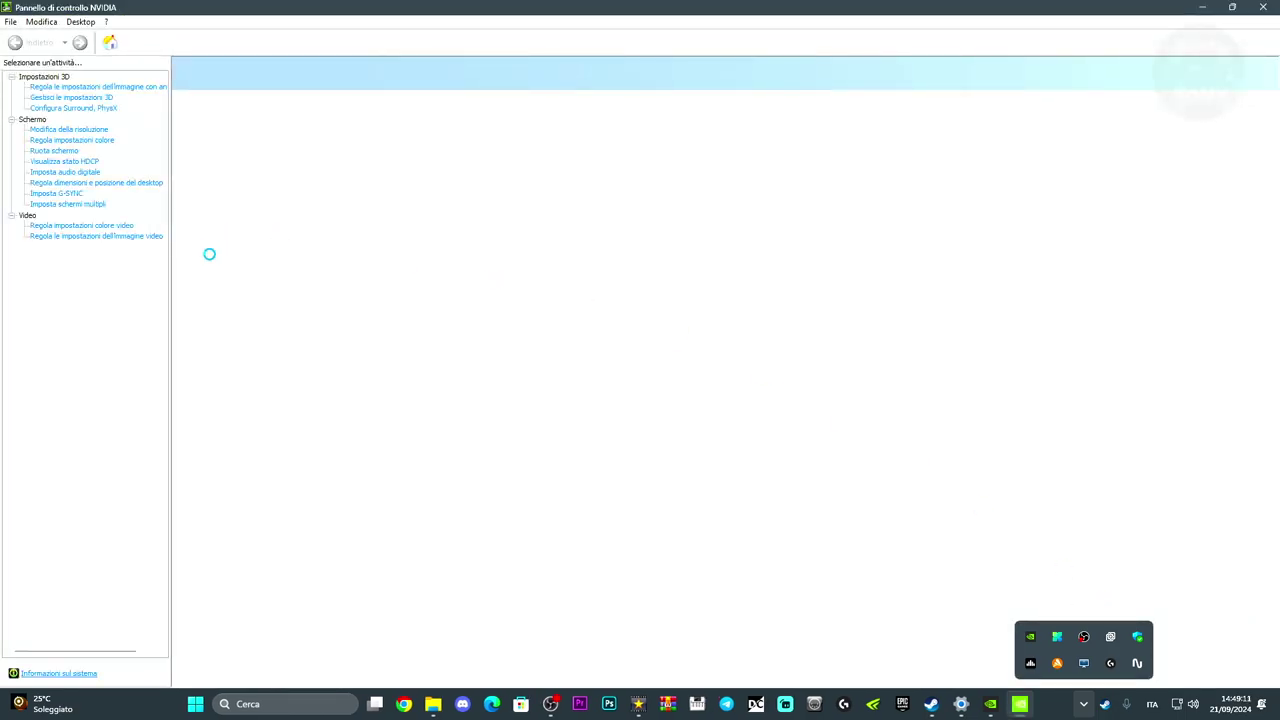
{"action": "left_click", "coordinate": [54, 98]}
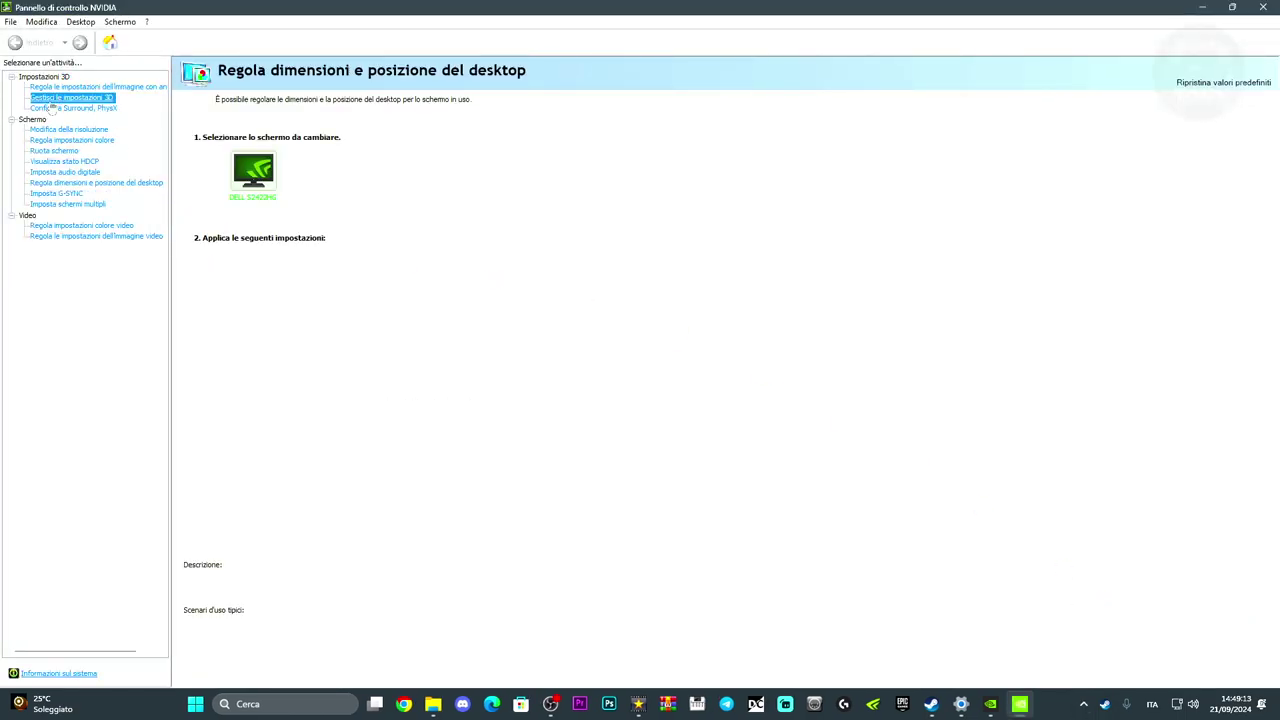
{"action": "left_click", "coordinate": [300, 154]}
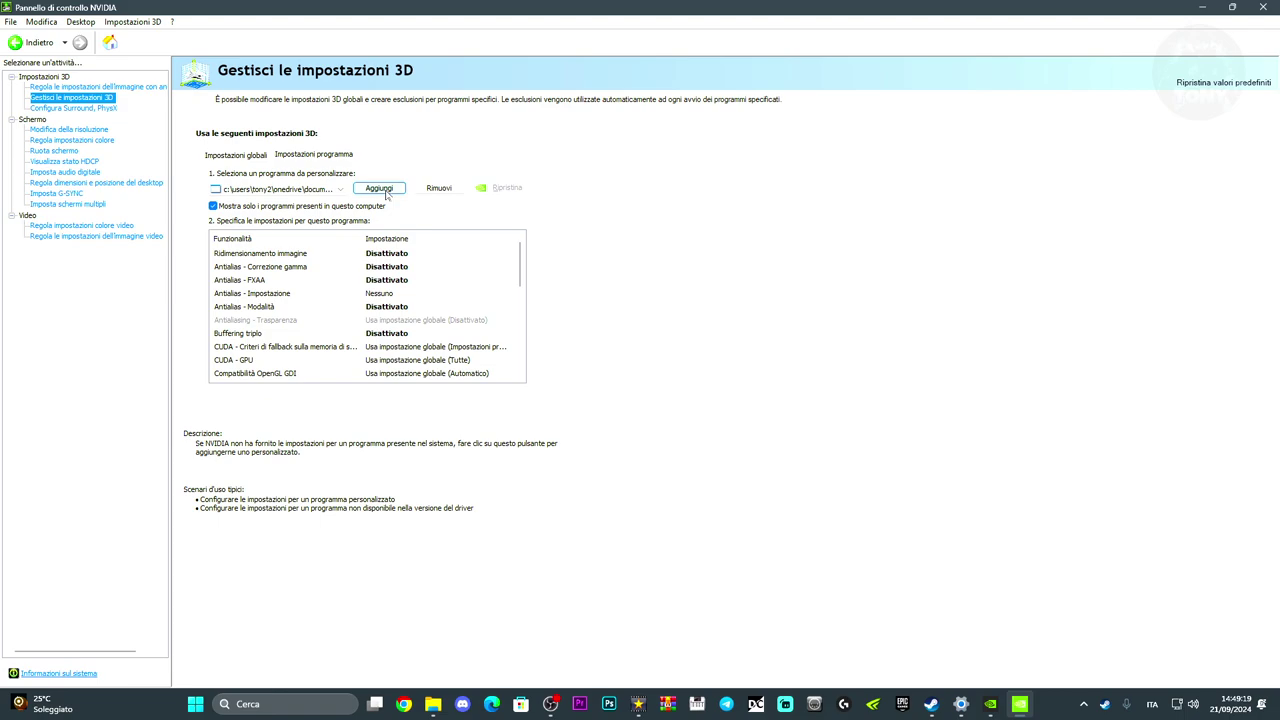
Add GoWR.exe from the God of War Ragnarok (2022-2024) folder on volume E: as a program to customise
{"action": "left_click", "coordinate": [385, 190]}
{"action": "left_click", "coordinate": [752, 461]}
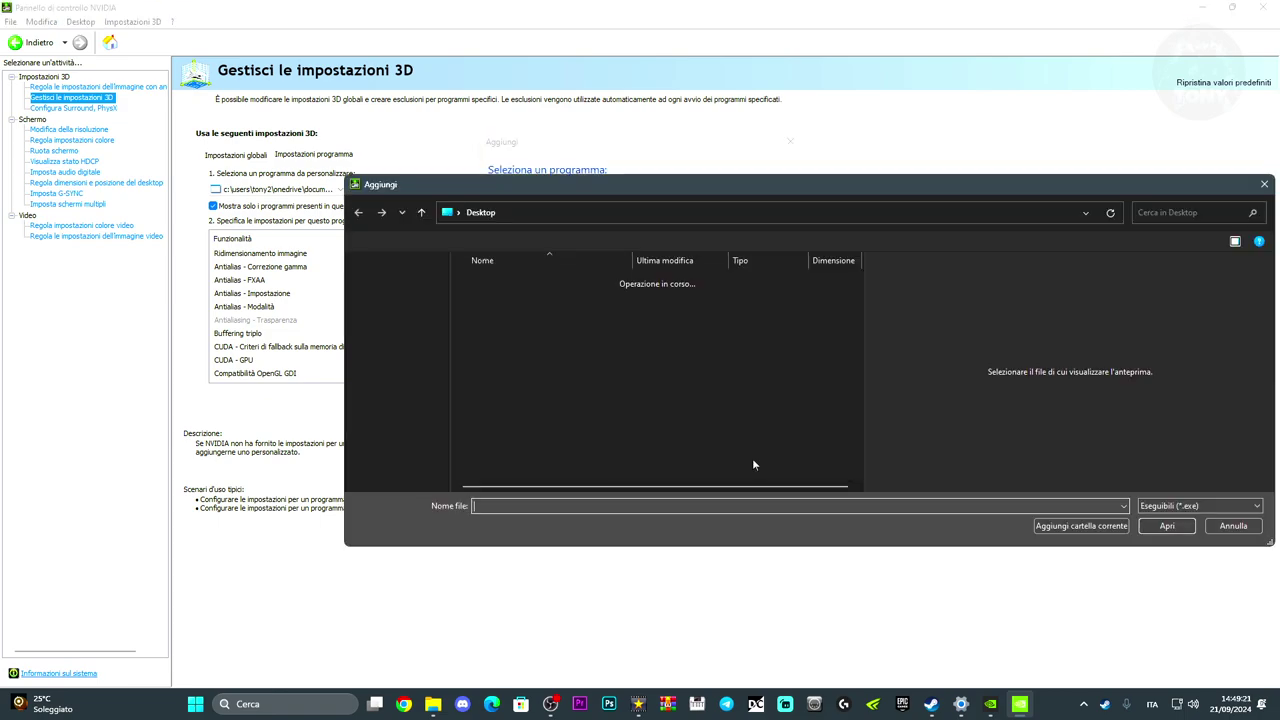
{"action": "scroll", "coordinate": [405, 445], "scroll_direction": "down", "scroll_amount": 2}
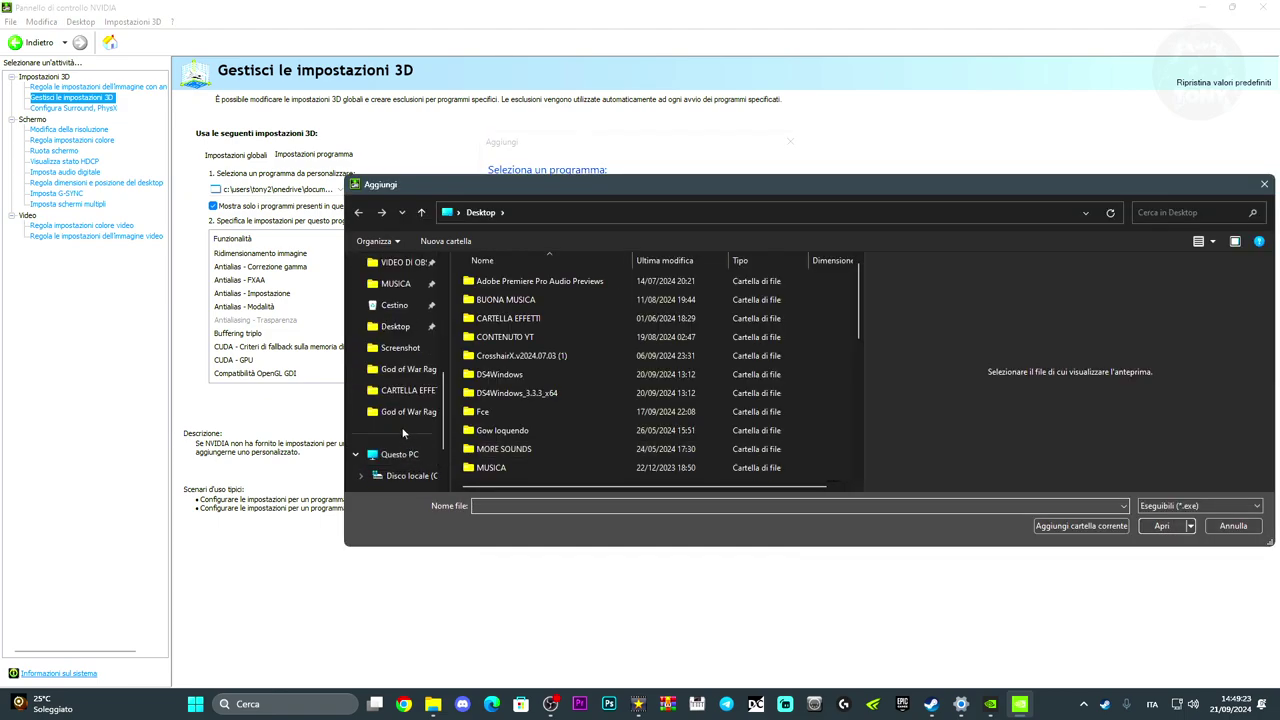
{"action": "left_click", "coordinate": [395, 411]}
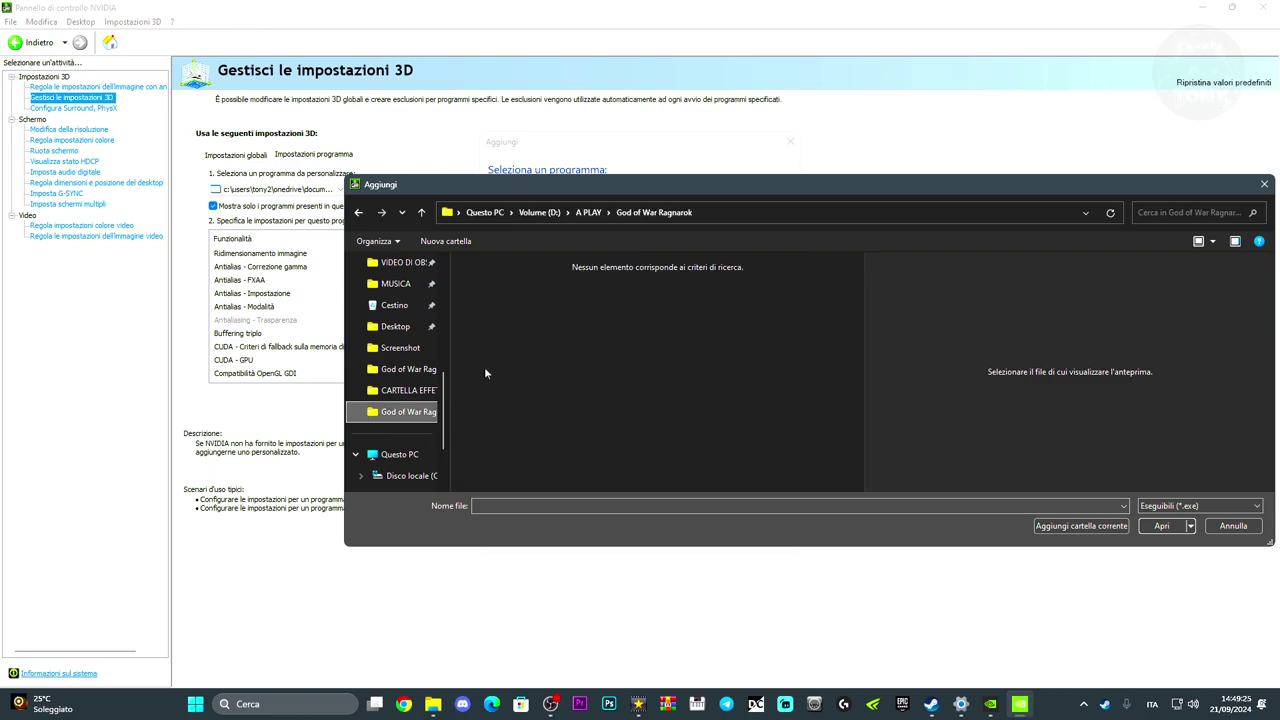
{"action": "scroll", "coordinate": [407, 440], "scroll_direction": "down", "scroll_amount": 2}
{"action": "scroll", "coordinate": [407, 440], "scroll_direction": "up", "scroll_amount": 4}
{"action": "left_click", "coordinate": [404, 454]}
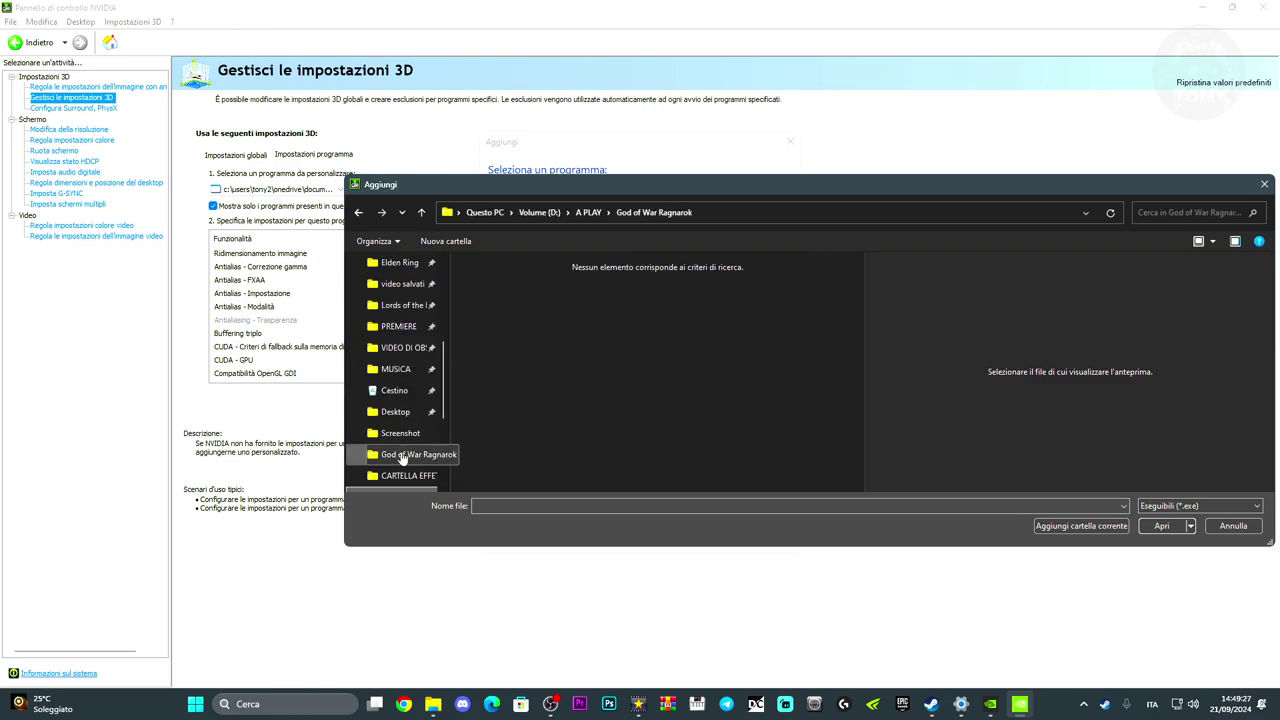
{"action": "left_click", "coordinate": [520, 432]}
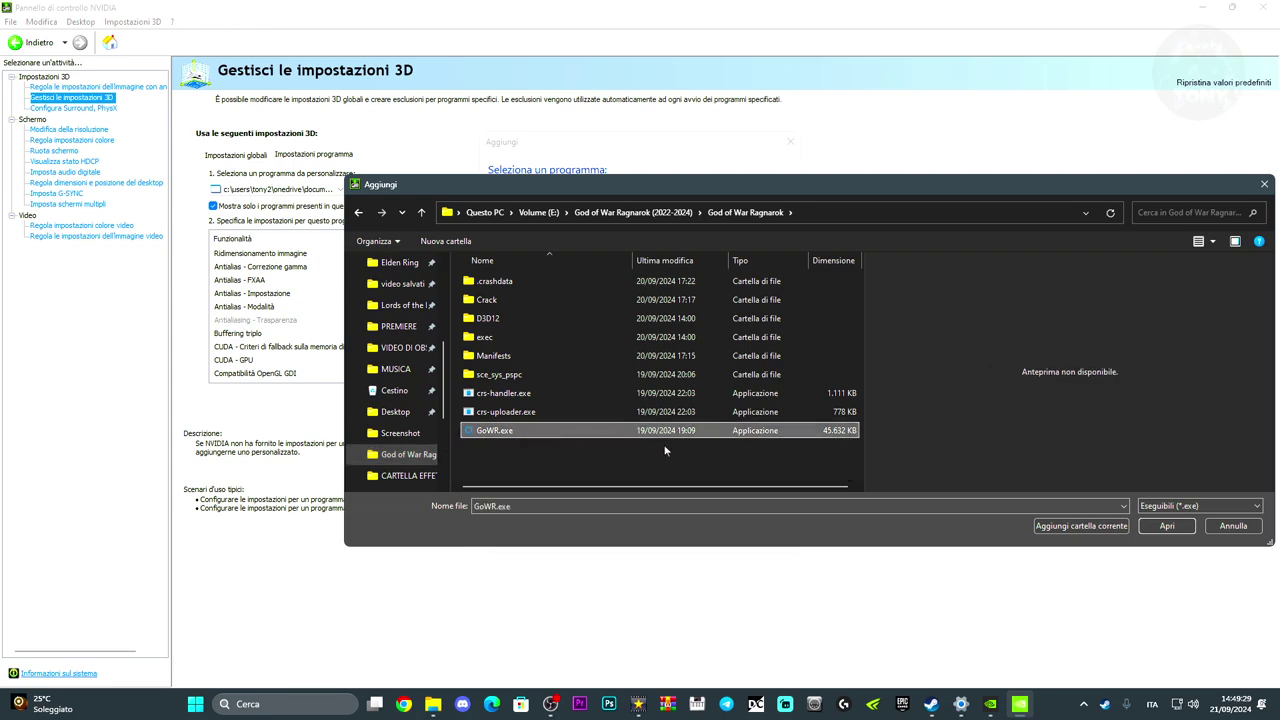
{"action": "left_click", "coordinate": [1166, 525]}
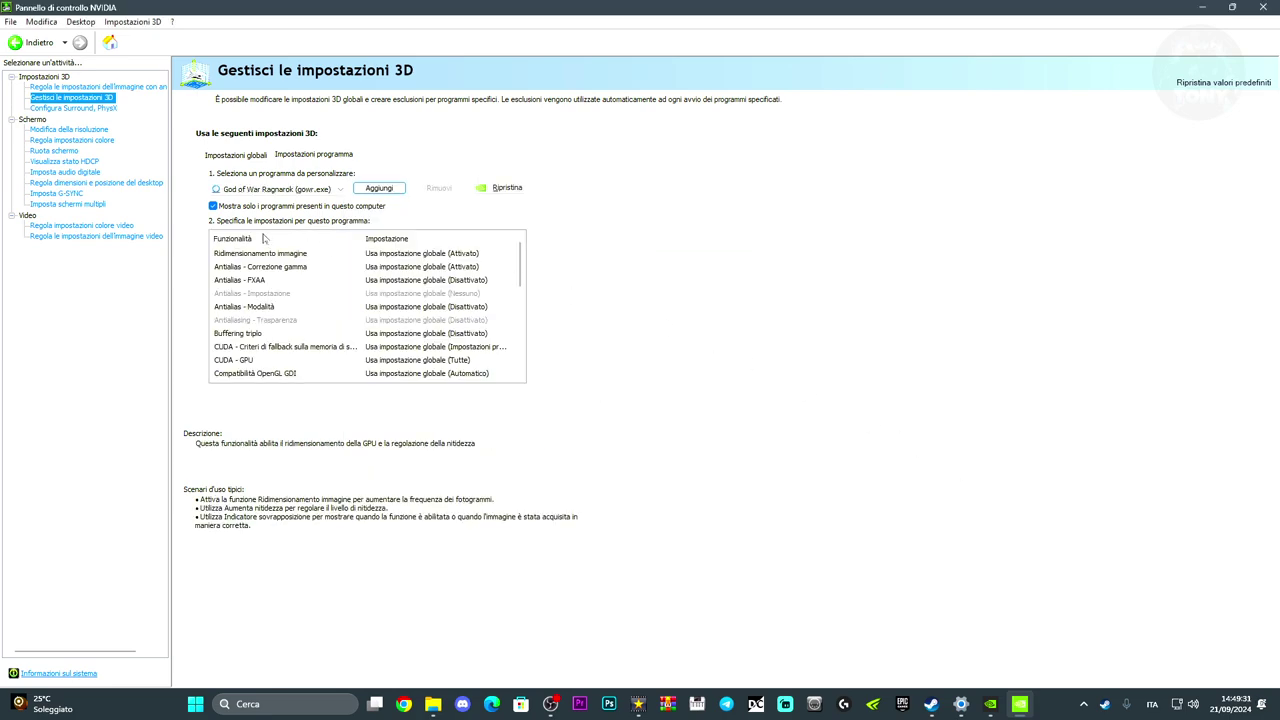
Set God of War Ragnarok's monitor technology to Compatibilità G-SYNC and its preferred refresh rate to La più elevata disponibile
{"action": "left_click_drag", "start_coordinate": [519, 258], "coordinate": [517, 350]}
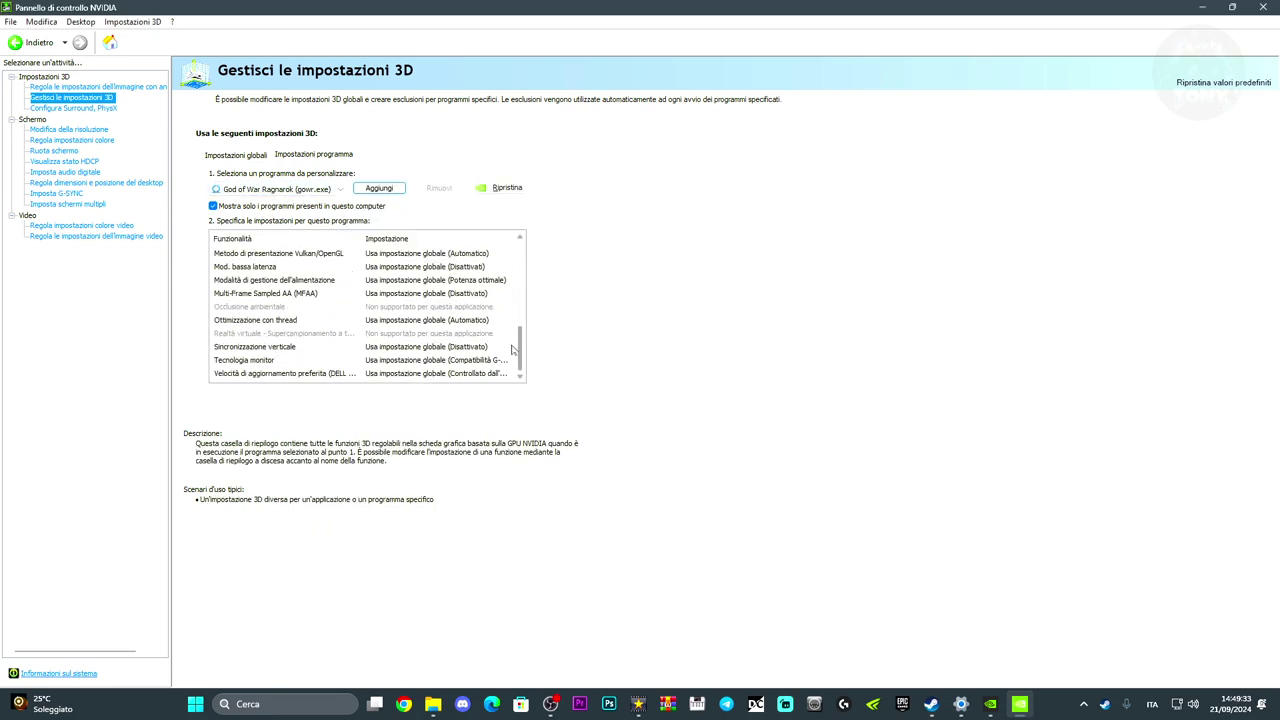
{"action": "left_click", "coordinate": [397, 360]}
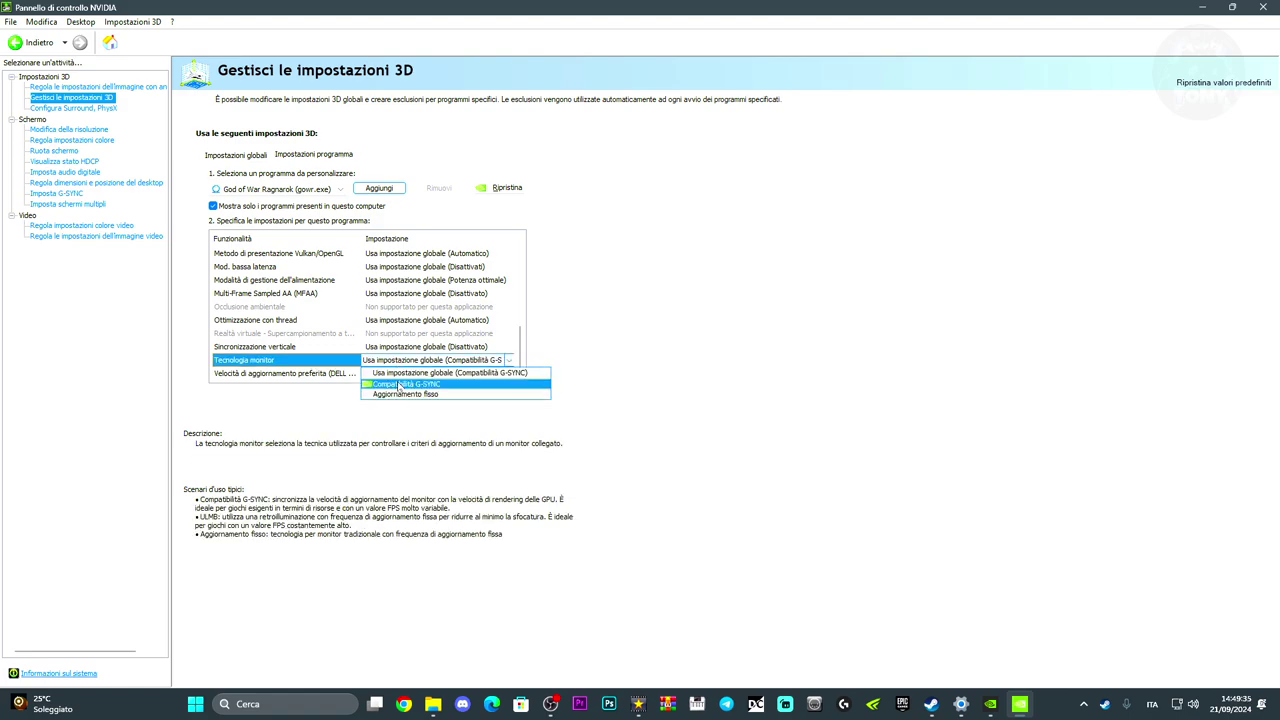
{"action": "left_click", "coordinate": [397, 386]}
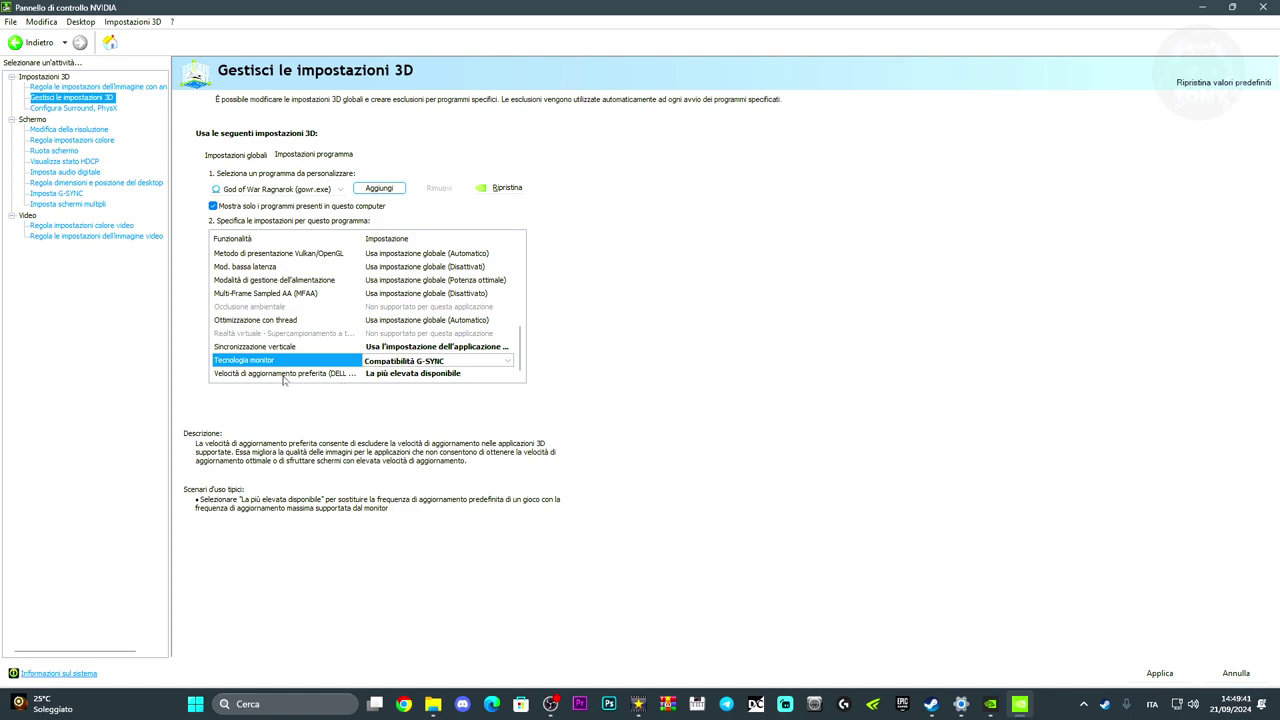
{"action": "left_click", "coordinate": [380, 374]}
{"action": "left_click", "coordinate": [388, 407]}
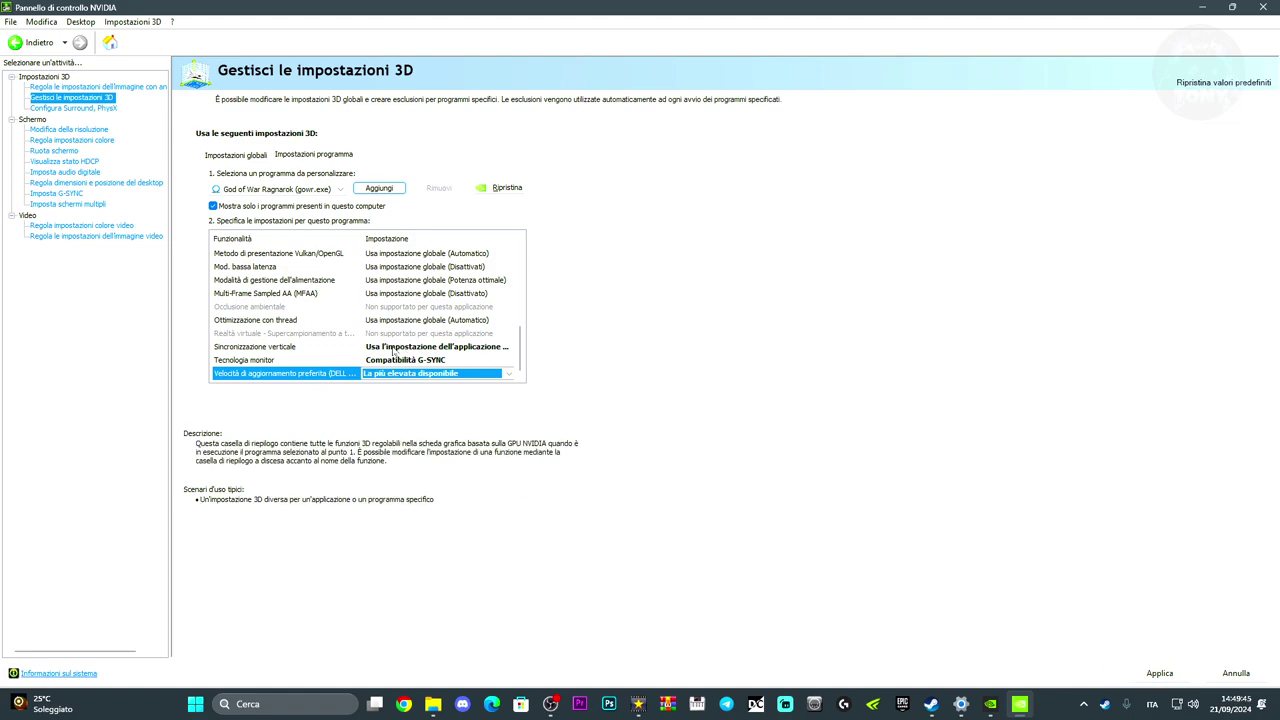
Set God of War Ragnarok's vertical sync to Disattivato, apply and keep the changes, and close the NVIDIA Control Panel
{"action": "left_click", "coordinate": [399, 347]}
{"action": "left_click", "coordinate": [390, 381]}
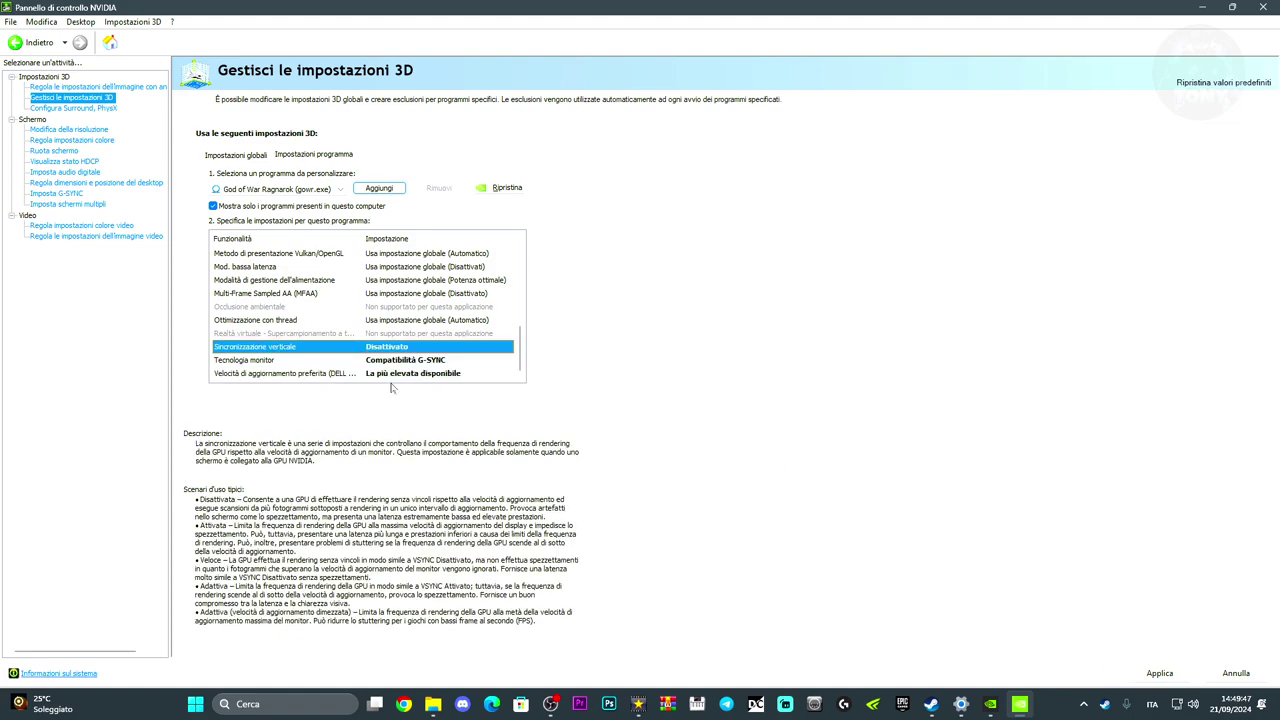
{"action": "left_click", "coordinate": [1159, 673]}
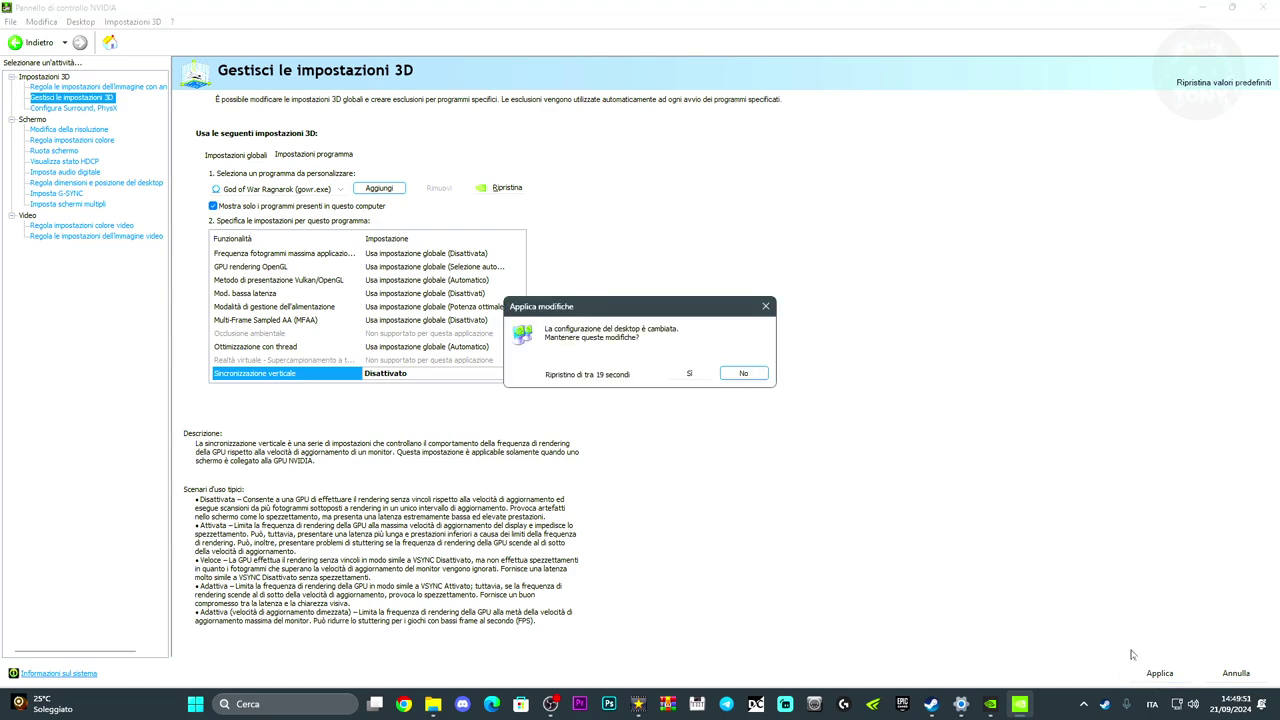
{"action": "left_click", "coordinate": [704, 380]}
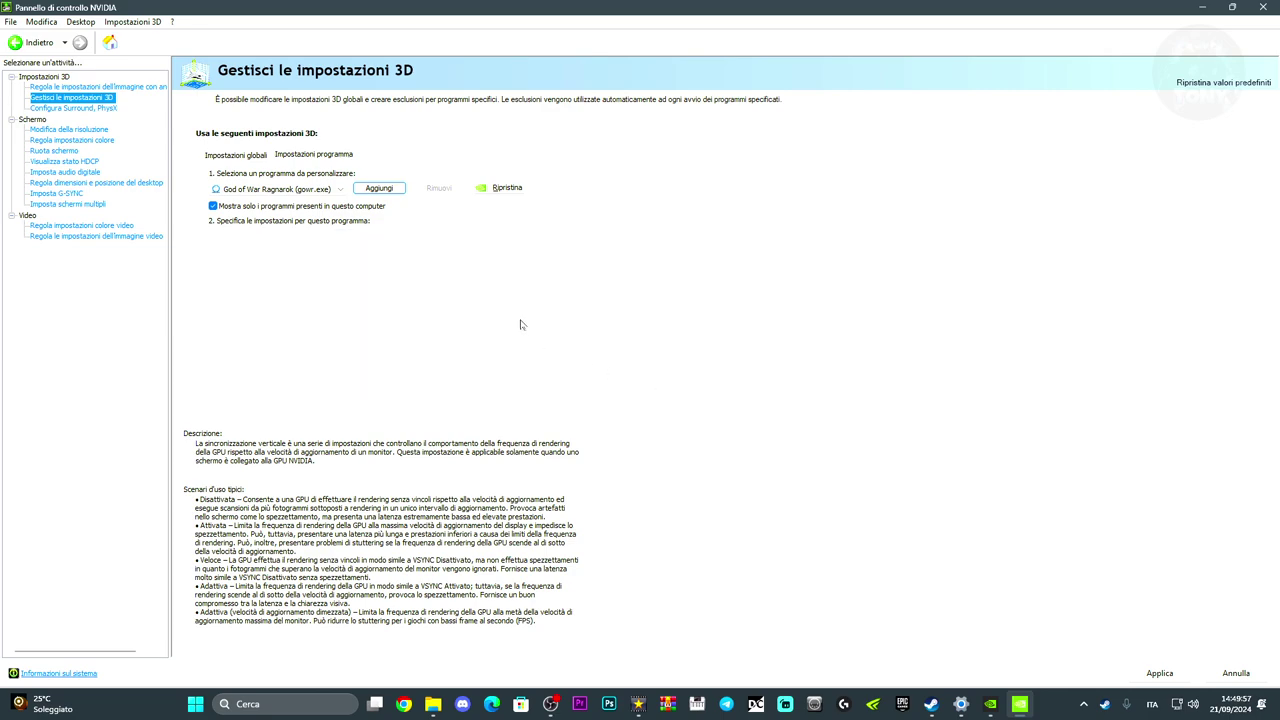
{"action": "scroll", "coordinate": [520, 338], "scroll_direction": "down", "scroll_amount": 1}
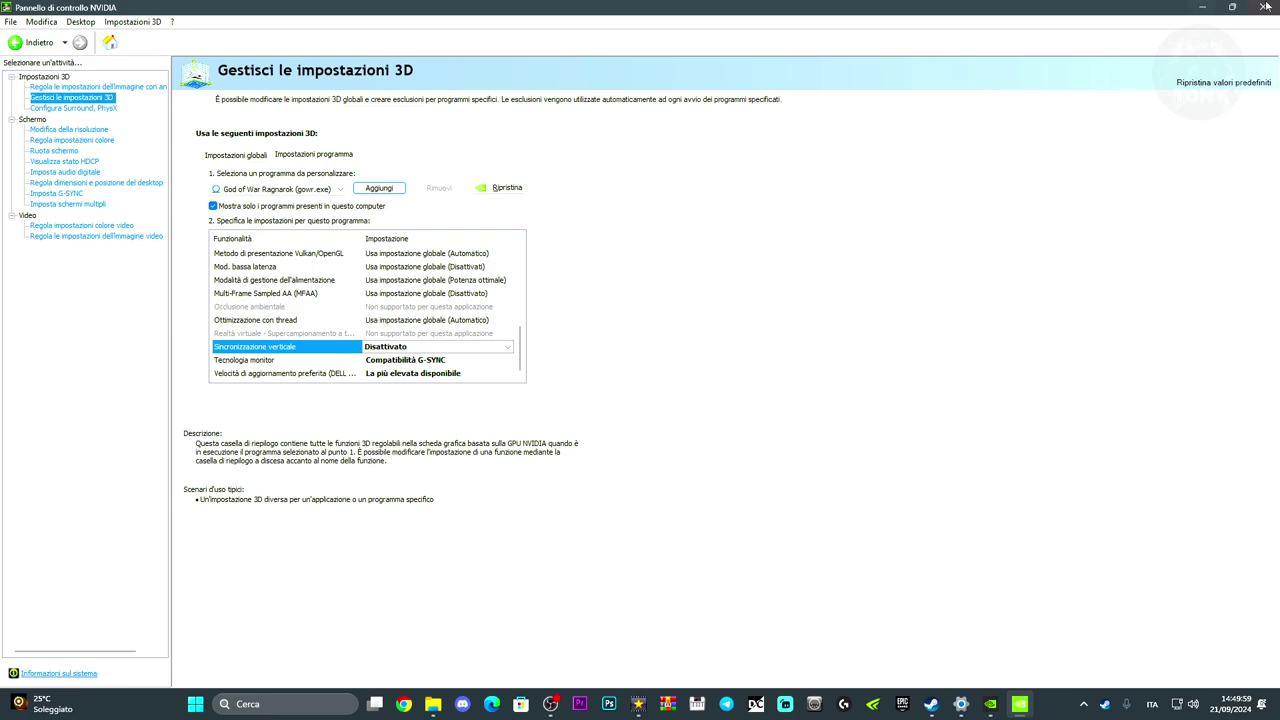
{"action": "left_click", "coordinate": [1262, 7]}
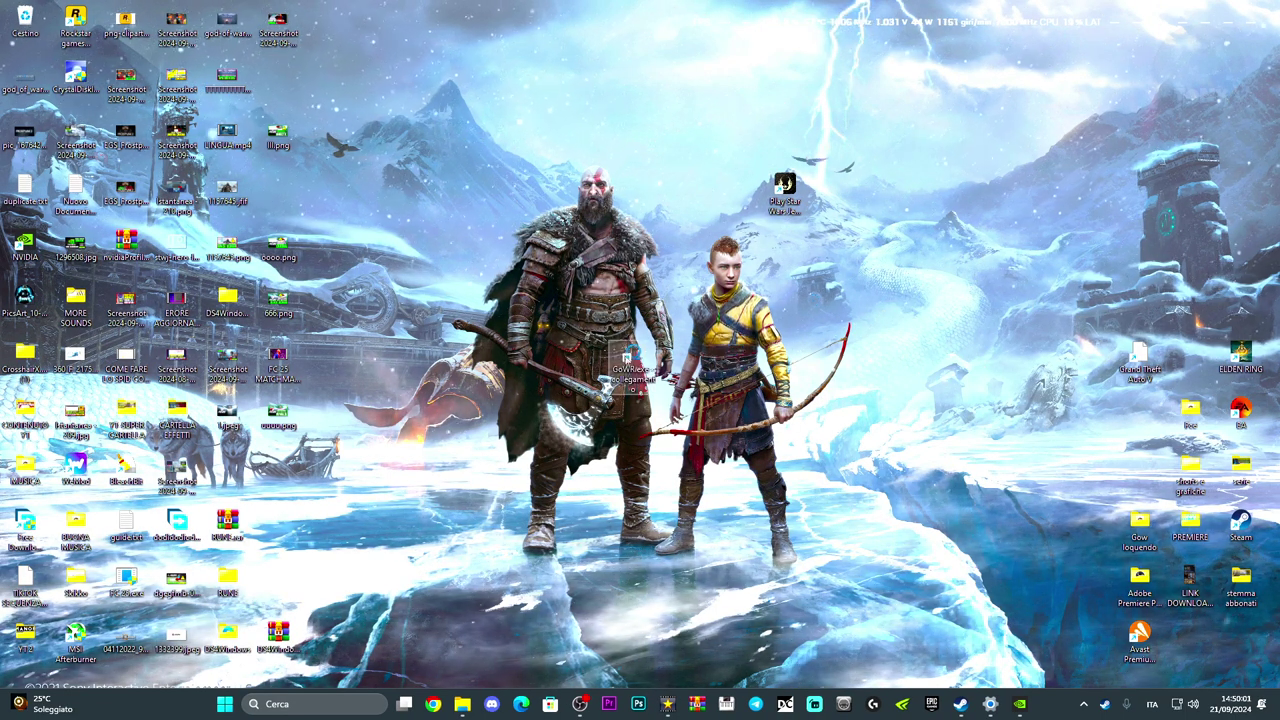
Run the GoWR.exe desktop shortcut as administrator
{"action": "right_click", "coordinate": [628, 372]}
{"action": "left_click", "coordinate": [703, 145]}
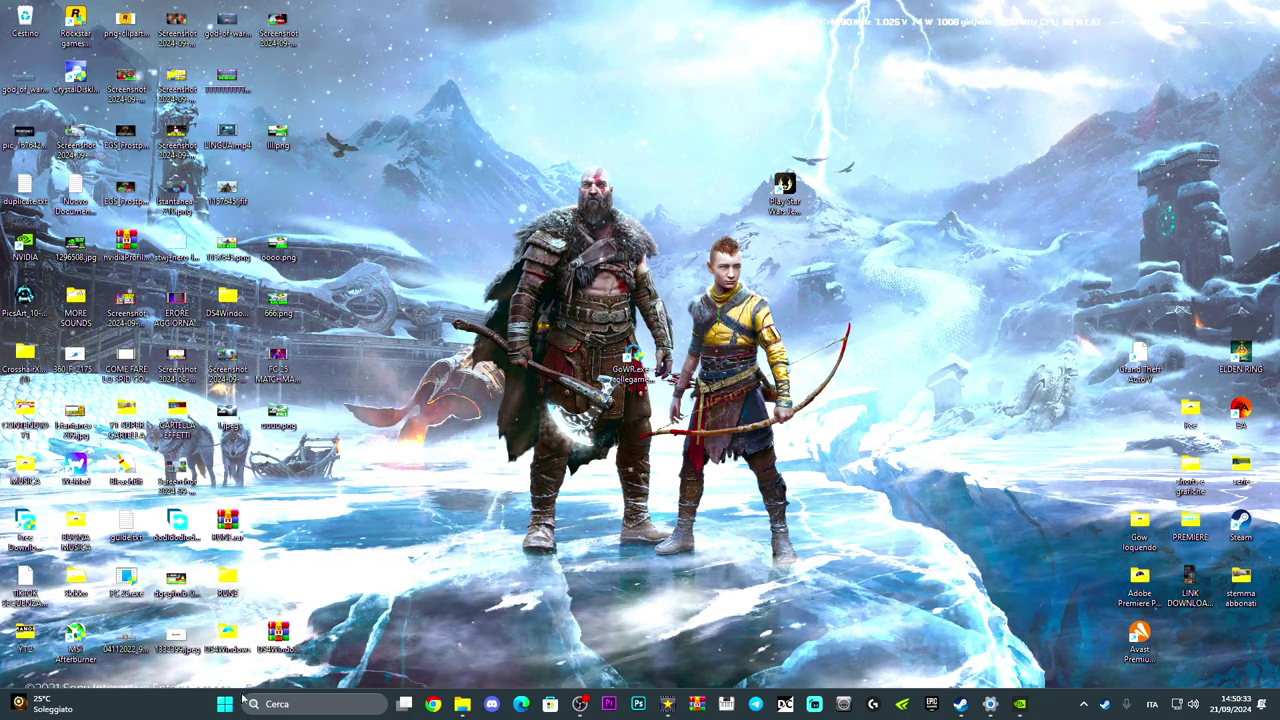
Switch to Task Manager, end the God of War Ragnarök process and close Task Manager
{"action": "right_click", "coordinate": [215, 710]}
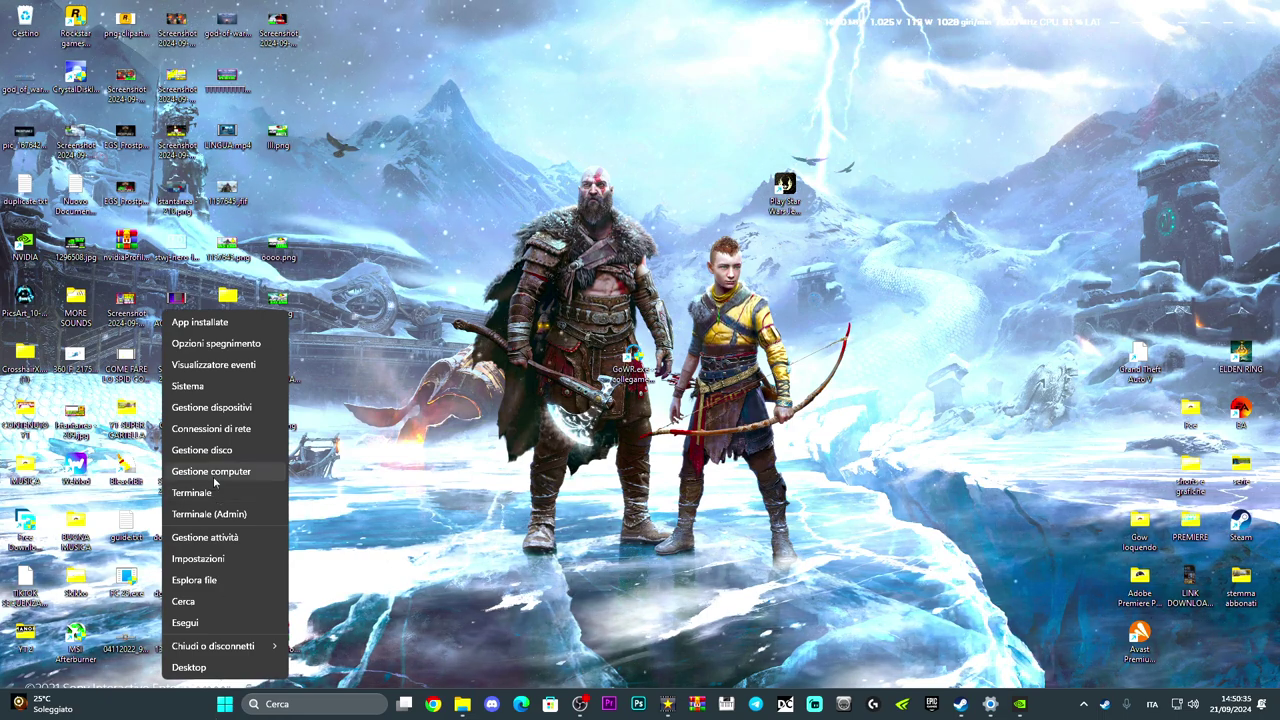
{"action": "left_click", "coordinate": [198, 538]}
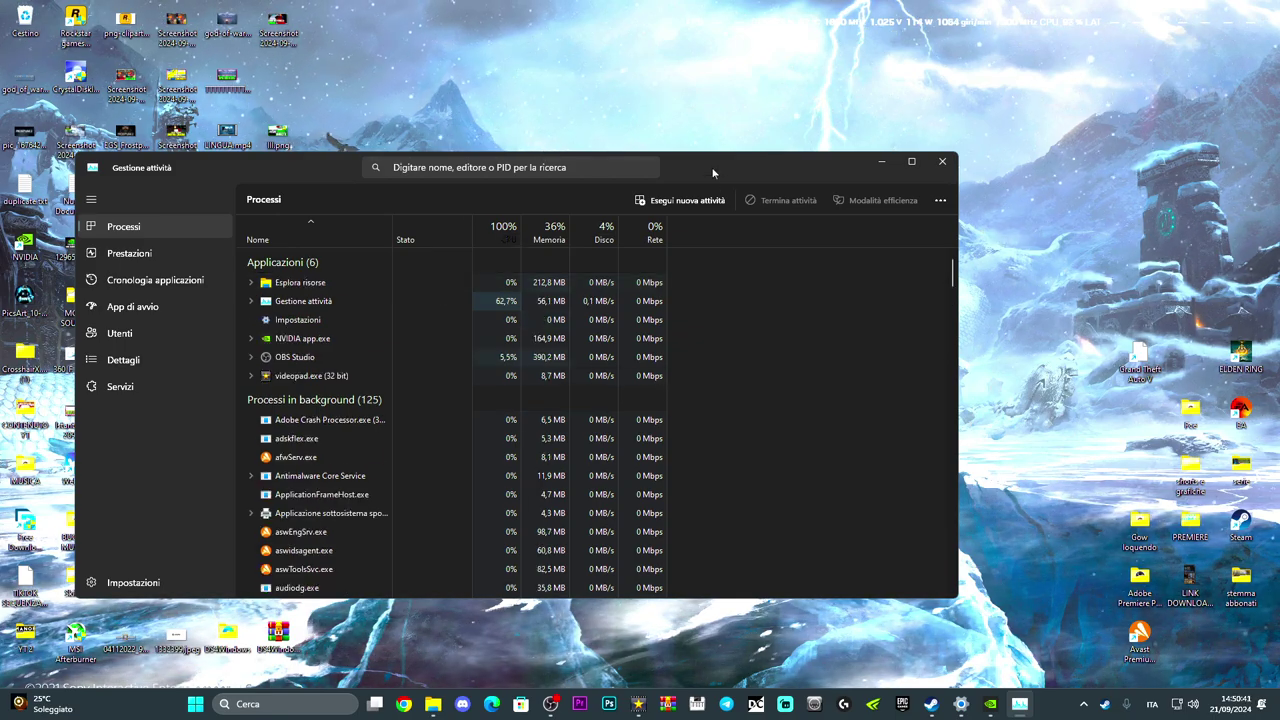
{"action": "left_click_drag", "start_coordinate": [711, 167], "coordinate": [755, 156]}
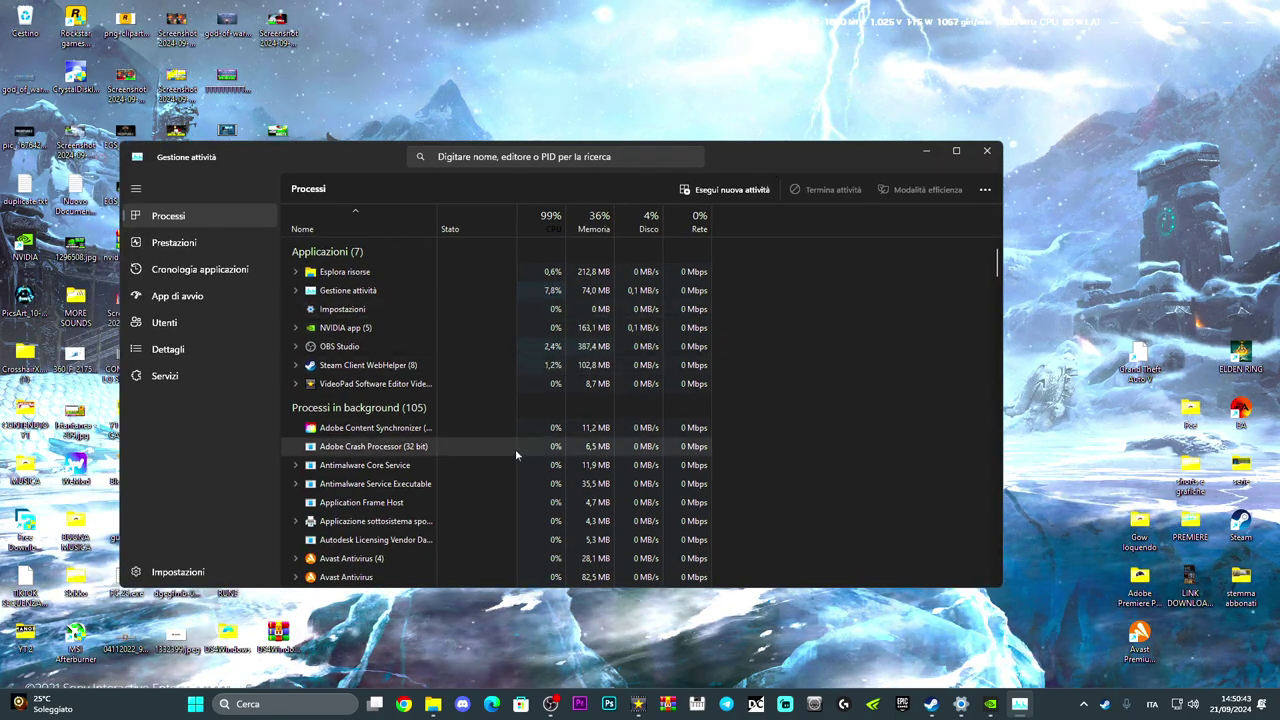
{"action": "scroll", "coordinate": [516, 456], "scroll_direction": "down", "scroll_amount": 5}
{"action": "scroll", "coordinate": [515, 456], "scroll_direction": "down", "scroll_amount": 7}
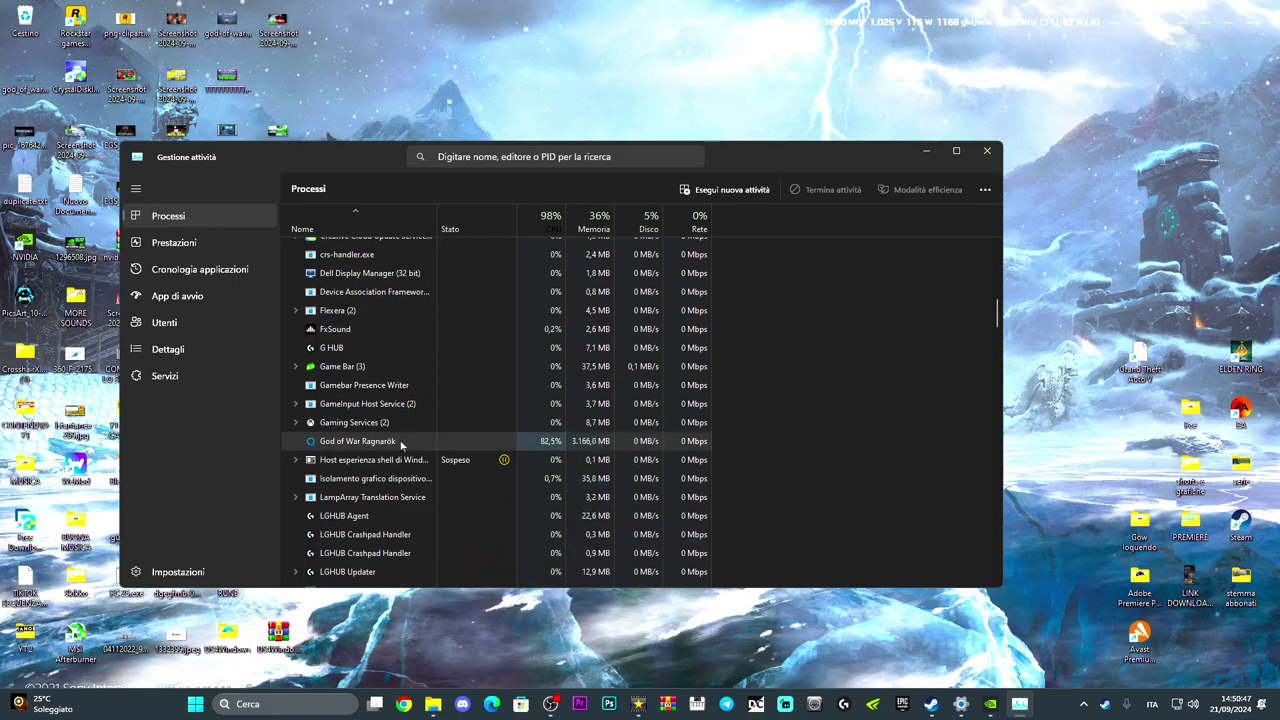
{"action": "left_click", "coordinate": [376, 443]}
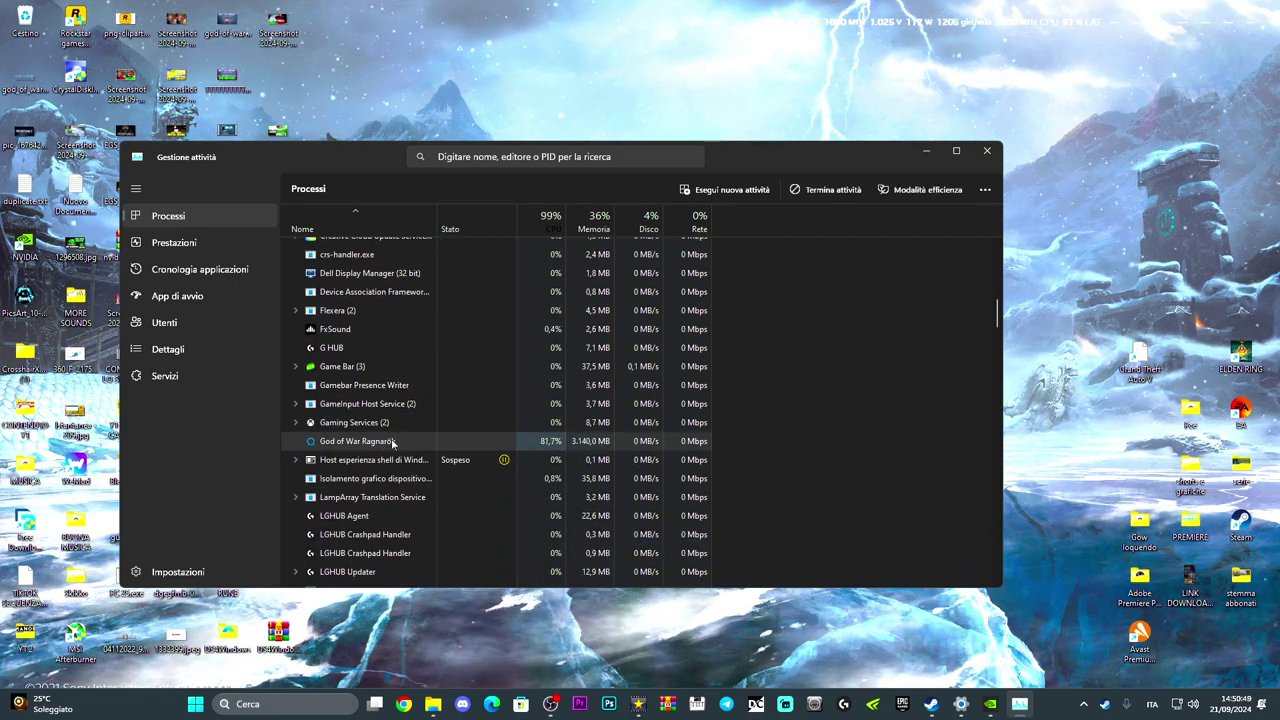
{"action": "right_click", "coordinate": [396, 442]}
{"action": "left_click", "coordinate": [442, 449]}
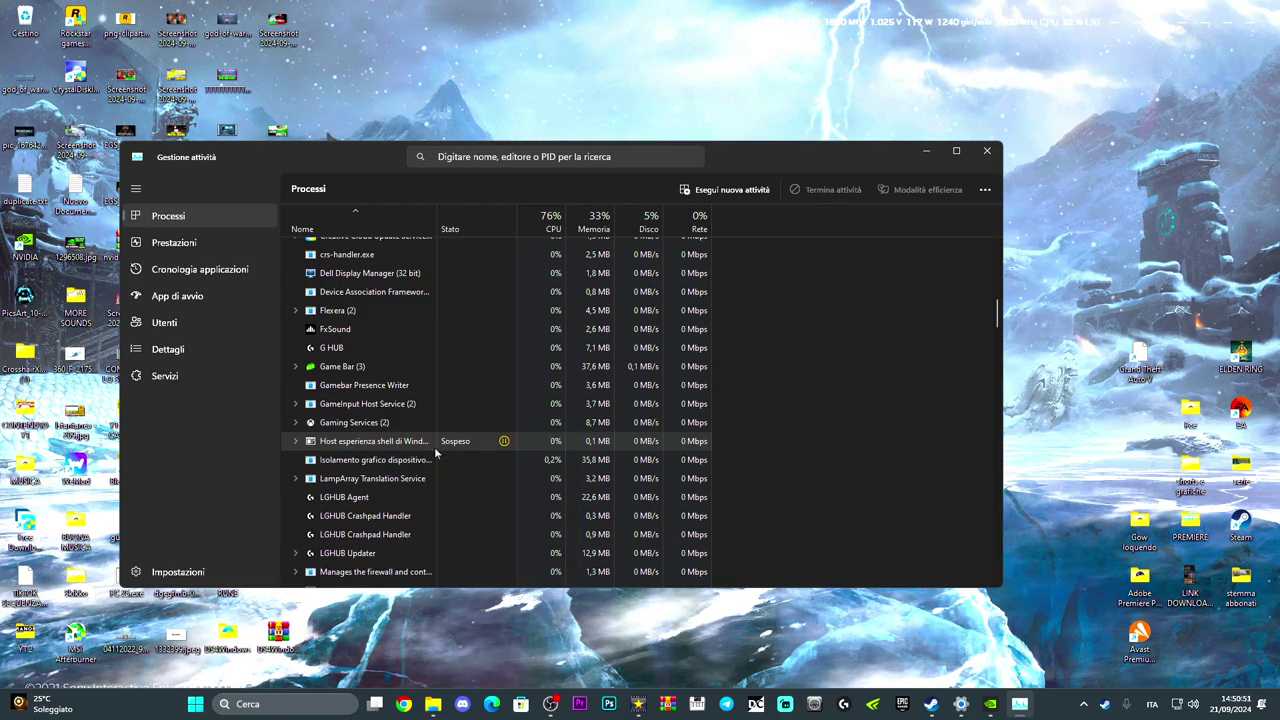
{"action": "left_click", "coordinate": [986, 153]}
Turn off the program DPI setting and the high-DPI scaling override in the GoWR.exe shortcut's compatibility properties and accept them
{"action": "right_click", "coordinate": [628, 360]}
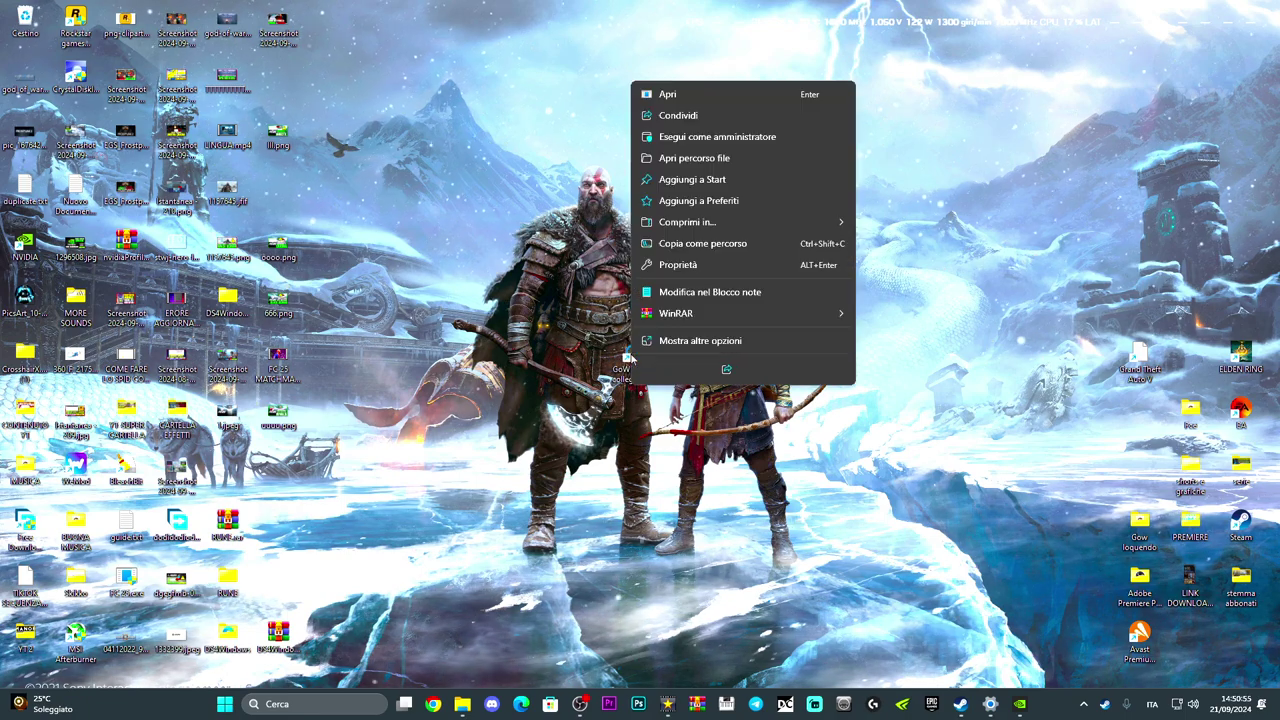
{"action": "left_click", "coordinate": [686, 342]}
{"action": "left_click", "coordinate": [672, 681]}
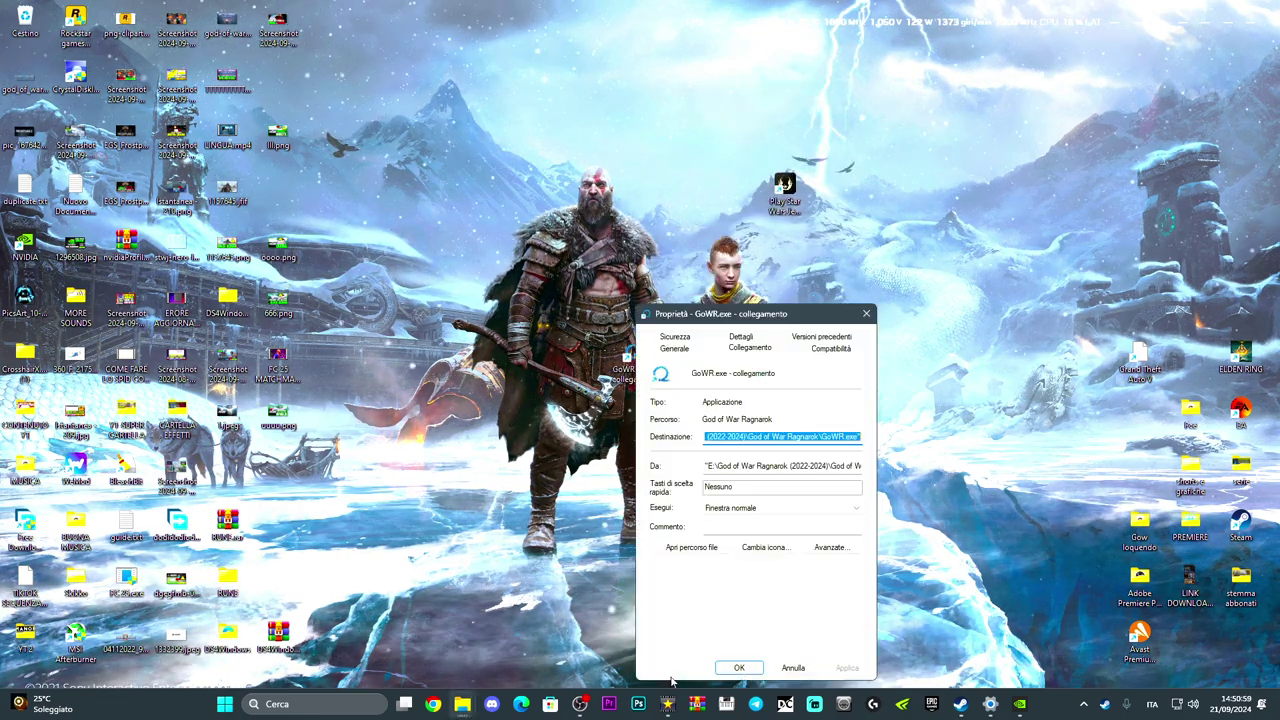
{"action": "left_click_drag", "start_coordinate": [720, 314], "coordinate": [517, 262]}
{"action": "left_click", "coordinate": [620, 296]}
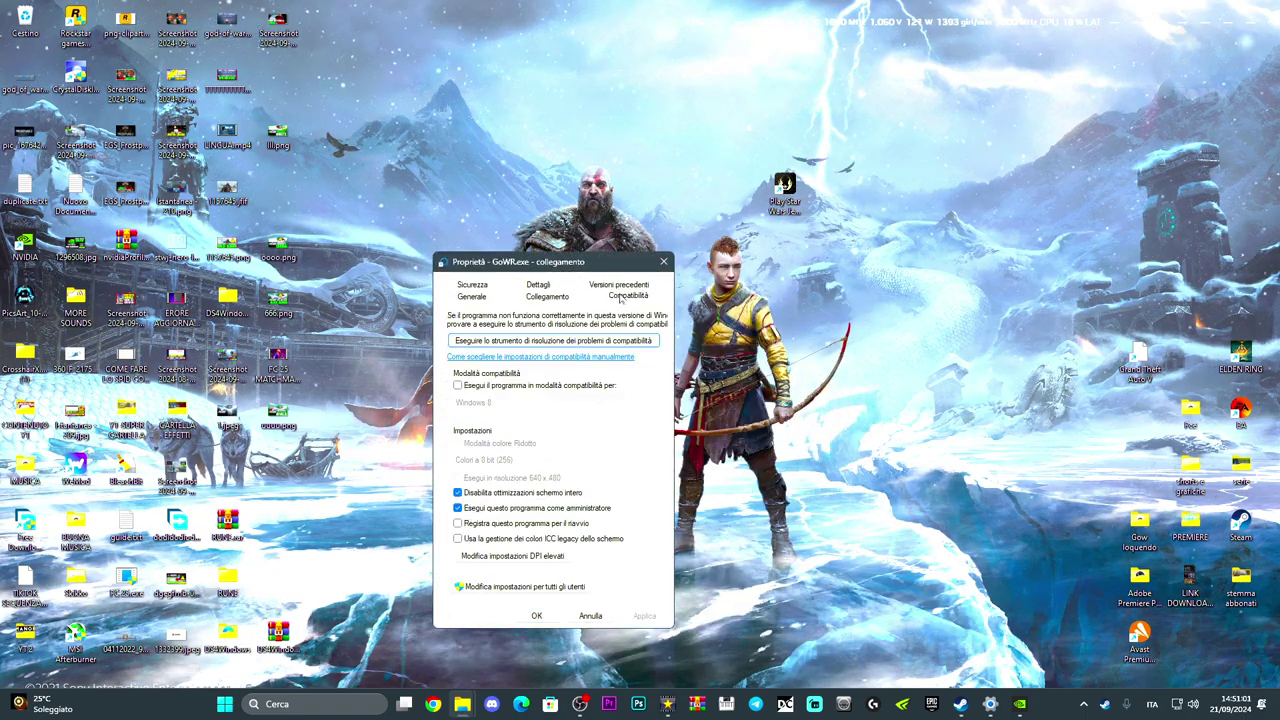
{"action": "left_click", "coordinate": [510, 556]}
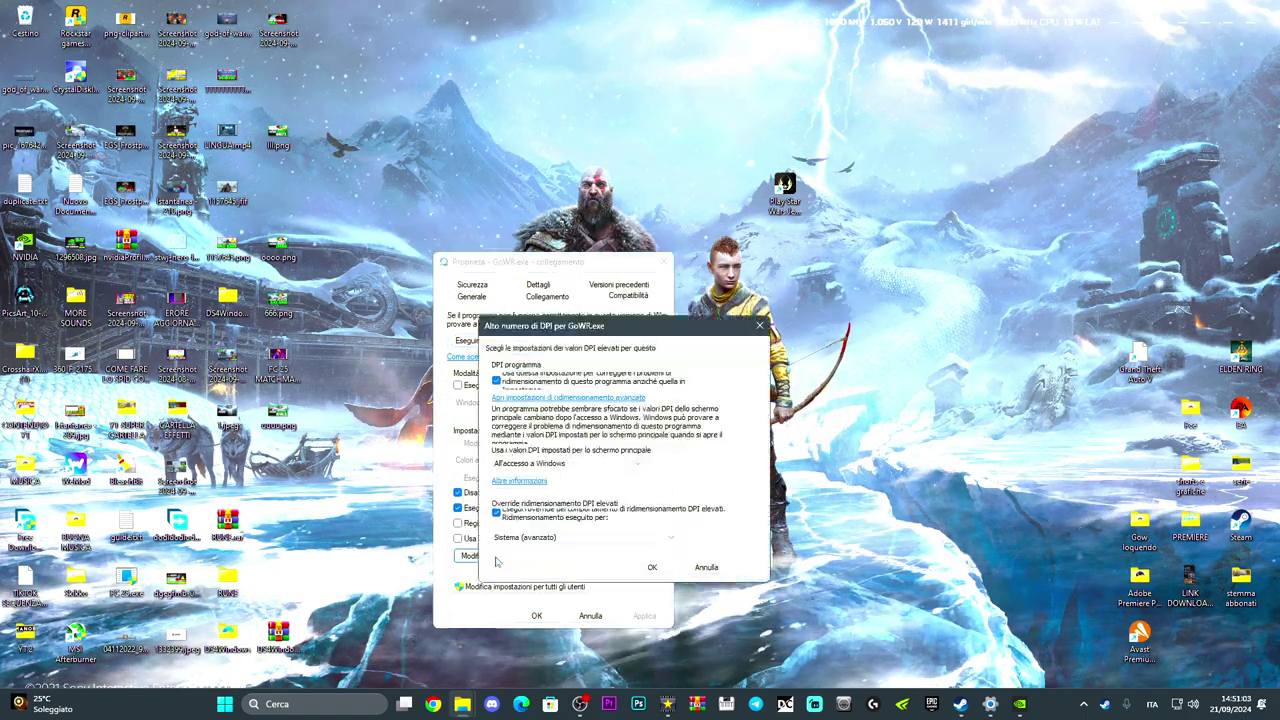
{"action": "left_click_drag", "start_coordinate": [528, 340], "coordinate": [818, 313]}
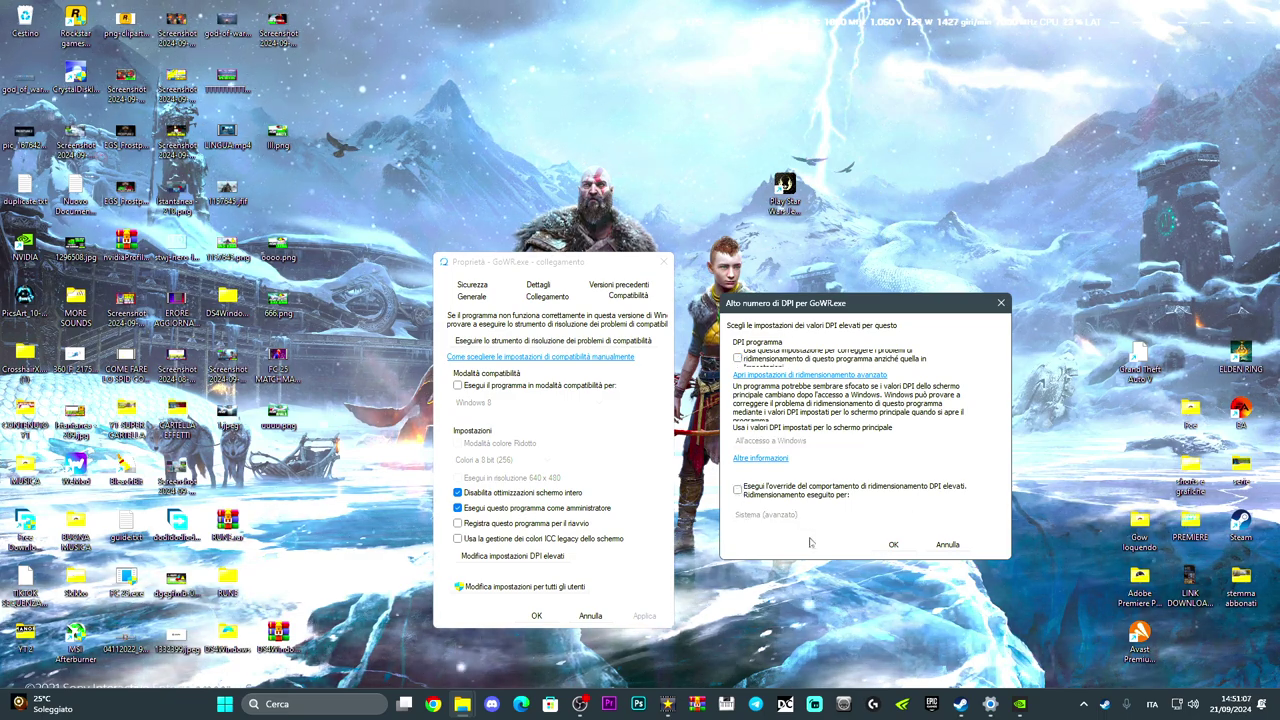
{"action": "left_click", "coordinate": [893, 545]}
{"action": "left_click", "coordinate": [640, 616]}
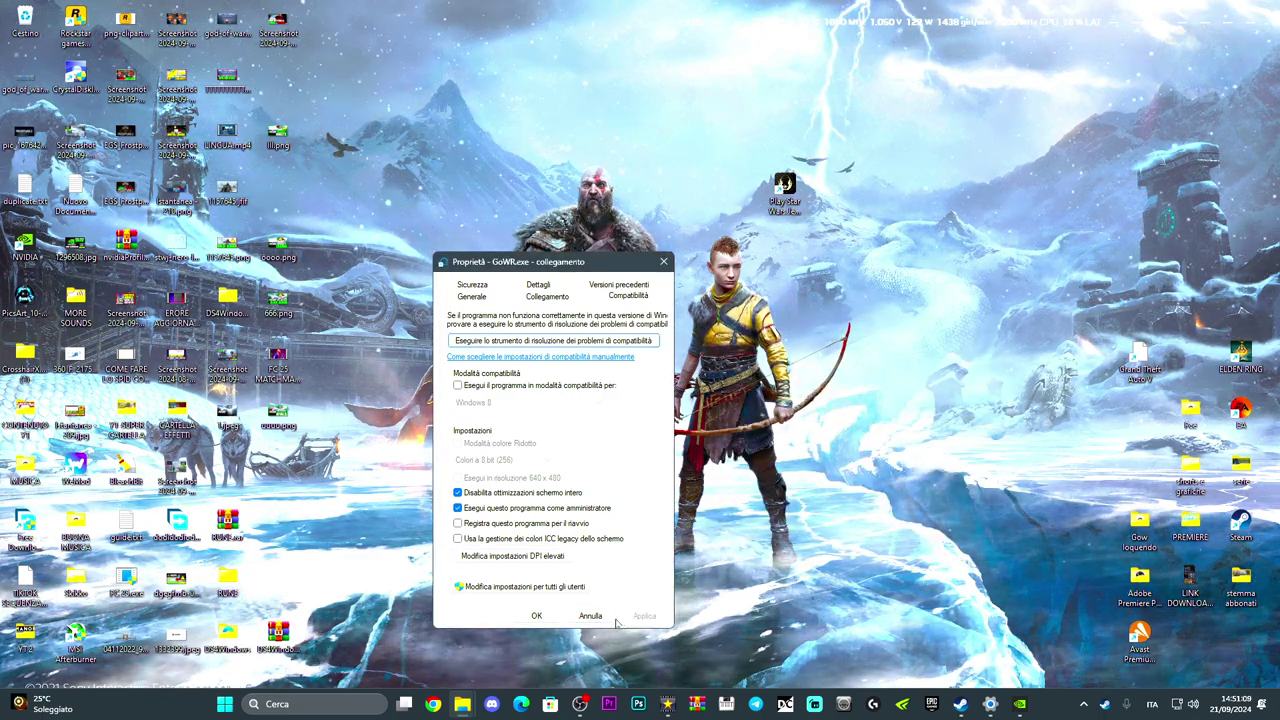
{"action": "left_click", "coordinate": [536, 615]}
Move the GoWR.exe shortcut slightly further down the desktop and run it as administrator
{"action": "left_click_drag", "start_coordinate": [632, 358], "coordinate": [629, 408]}
{"action": "right_click", "coordinate": [629, 408]}
{"action": "left_click", "coordinate": [716, 189]}
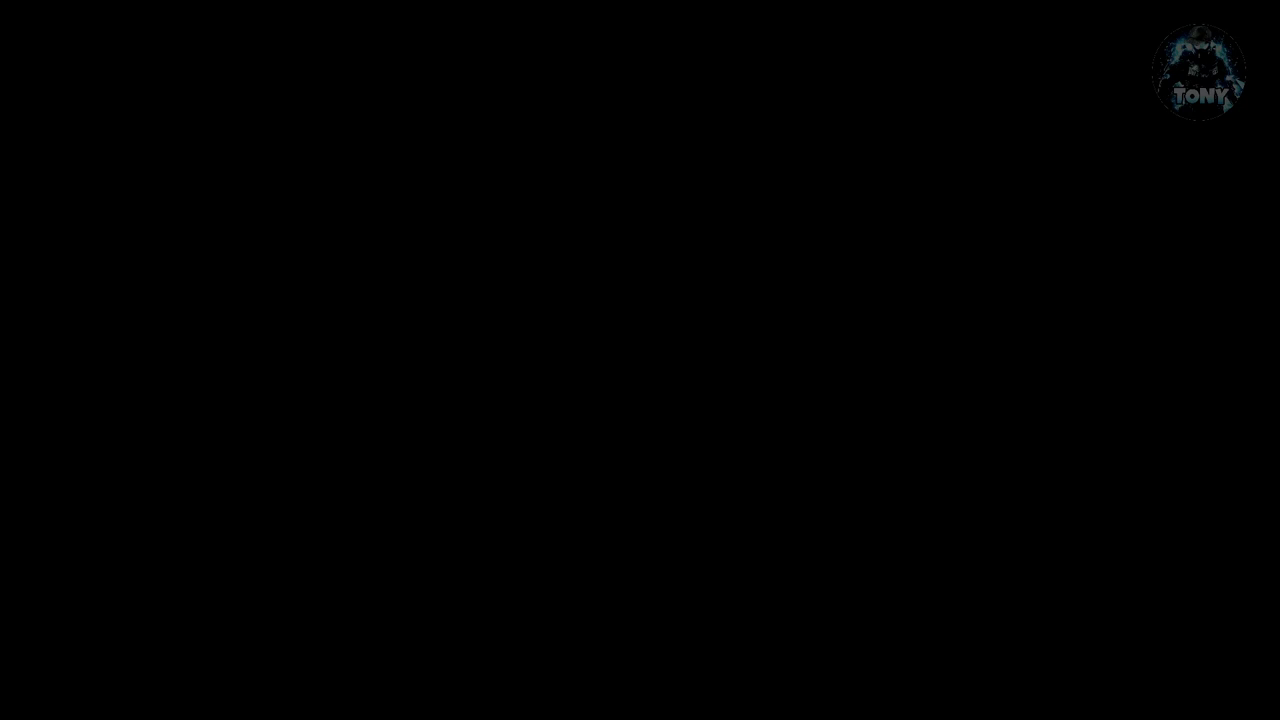